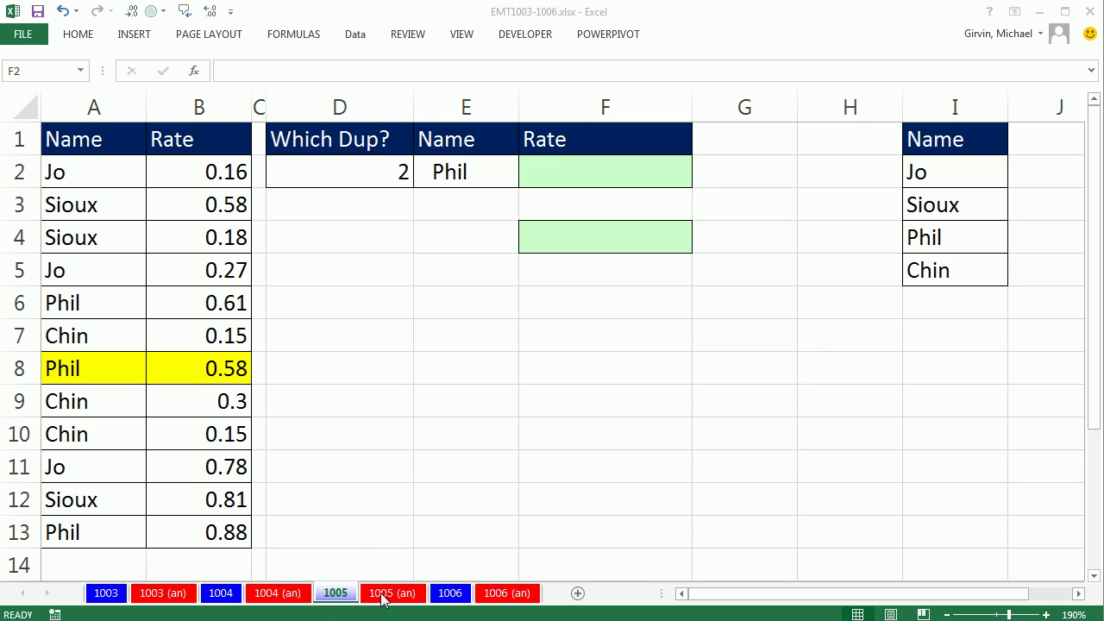
Examine the lookup criteria in D2 and E2, the highlighted matching record in row 8, and the Rate result cell F2
{"action": "left_click", "coordinate": [524, 19]}
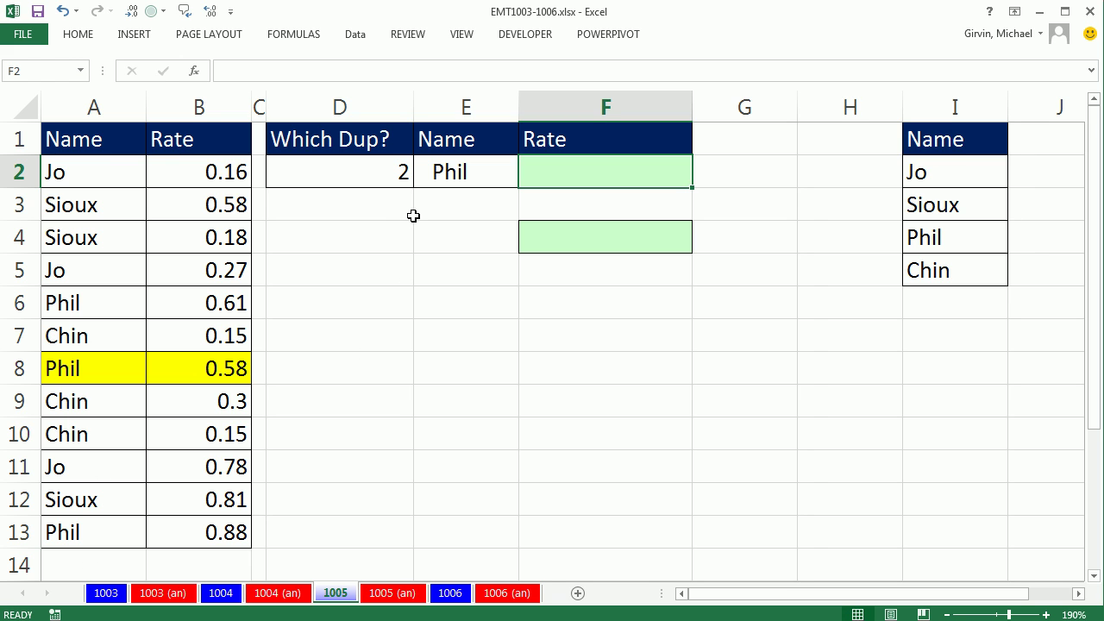
{"action": "left_click", "coordinate": [431, 170]}
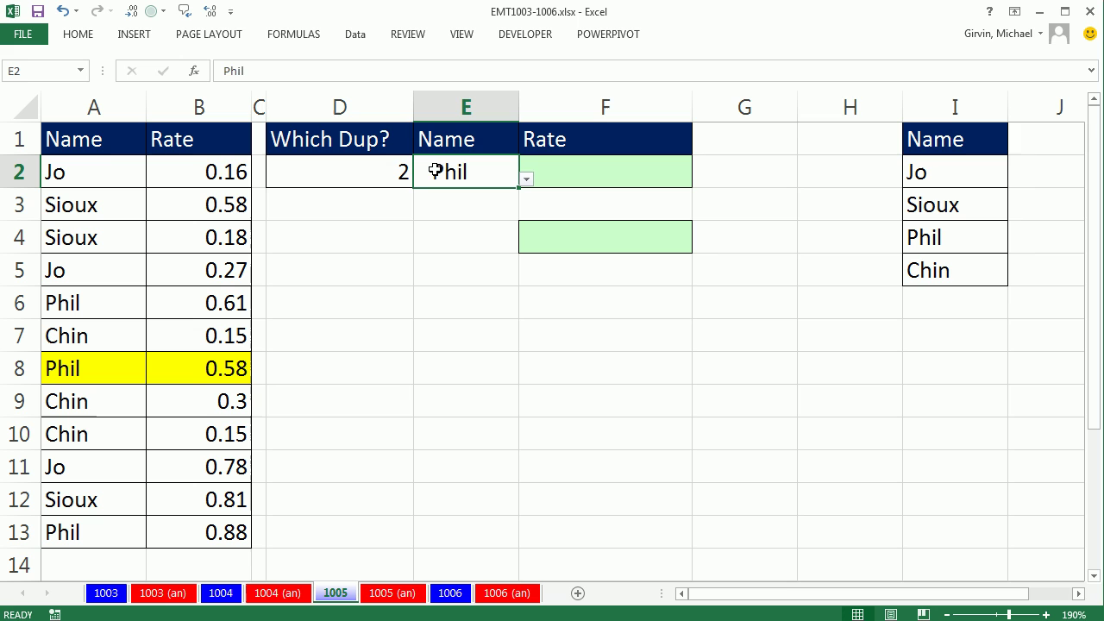
{"action": "left_click", "coordinate": [317, 176]}
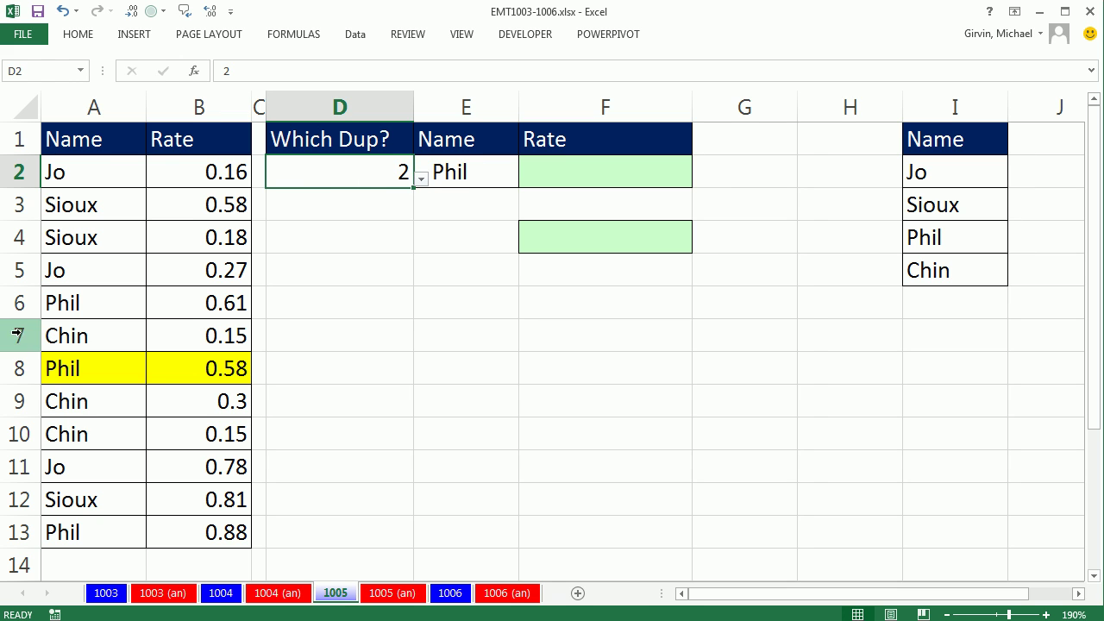
{"action": "left_click_drag", "start_coordinate": [57, 373], "coordinate": [205, 372]}
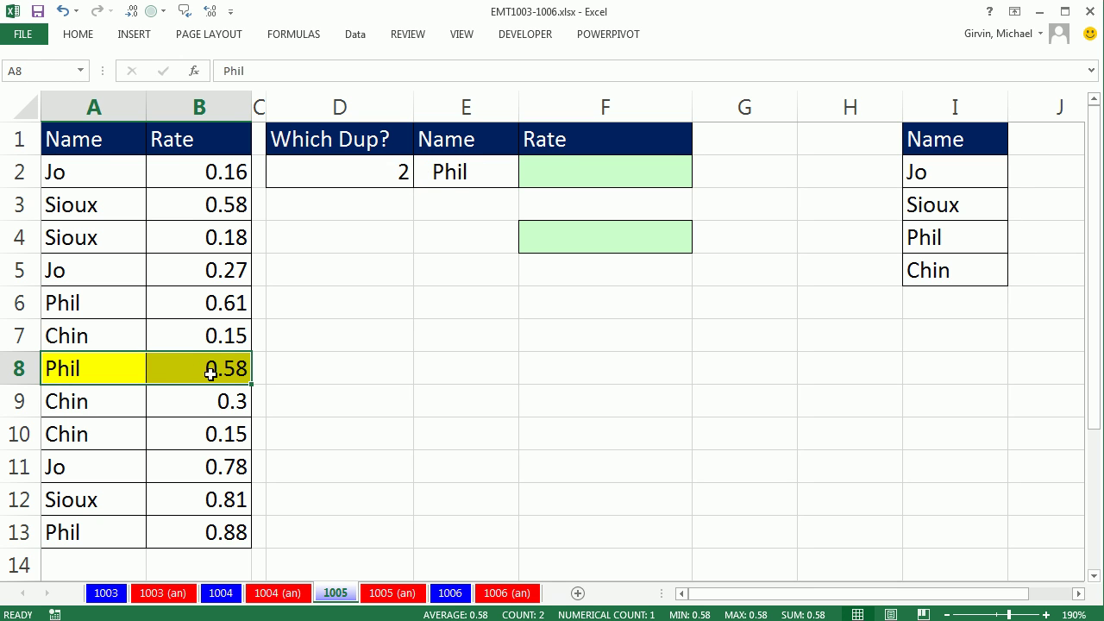
{"action": "left_click", "coordinate": [209, 371]}
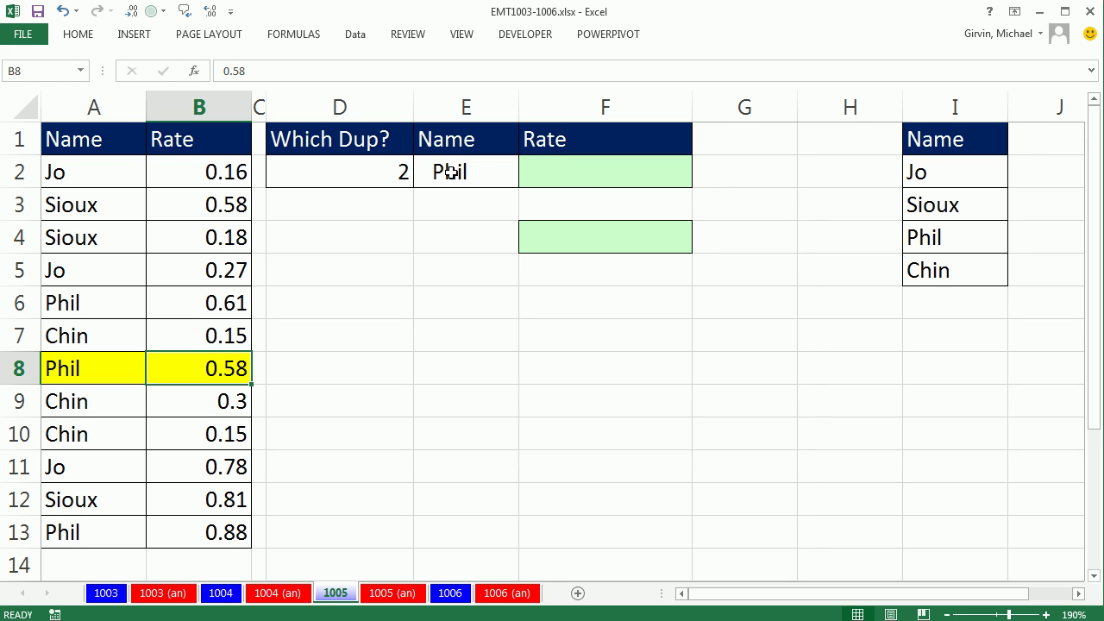
{"action": "left_click", "coordinate": [568, 179]}
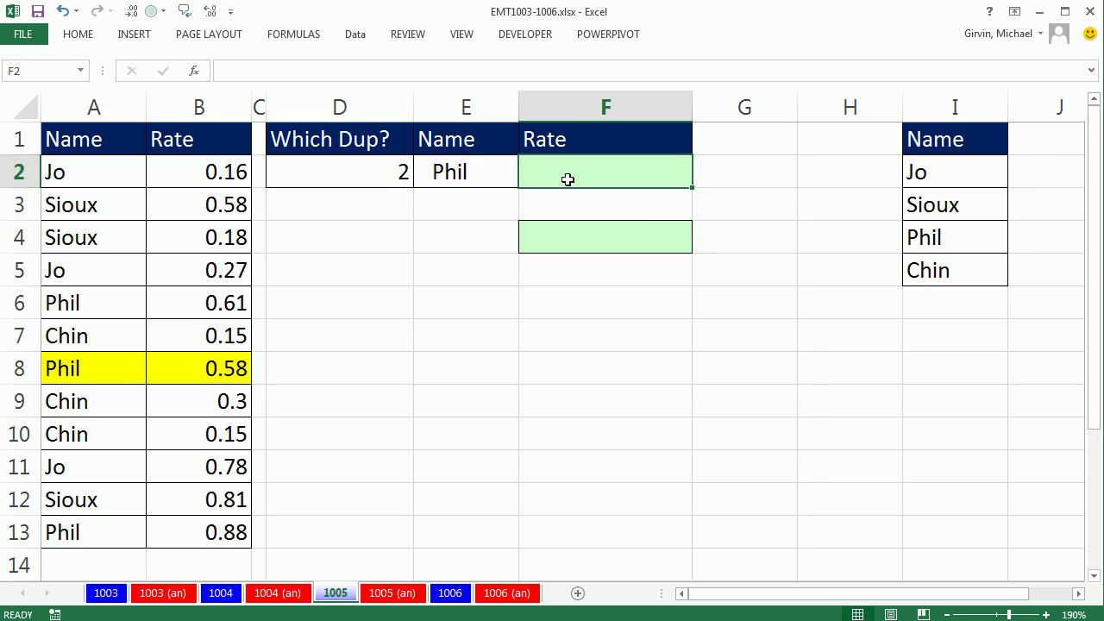
Choose 3 as the Which Dup? value in D2 and select the Rate result cell F2
{"action": "left_click", "coordinate": [395, 173]}
{"action": "left_click", "coordinate": [421, 181]}
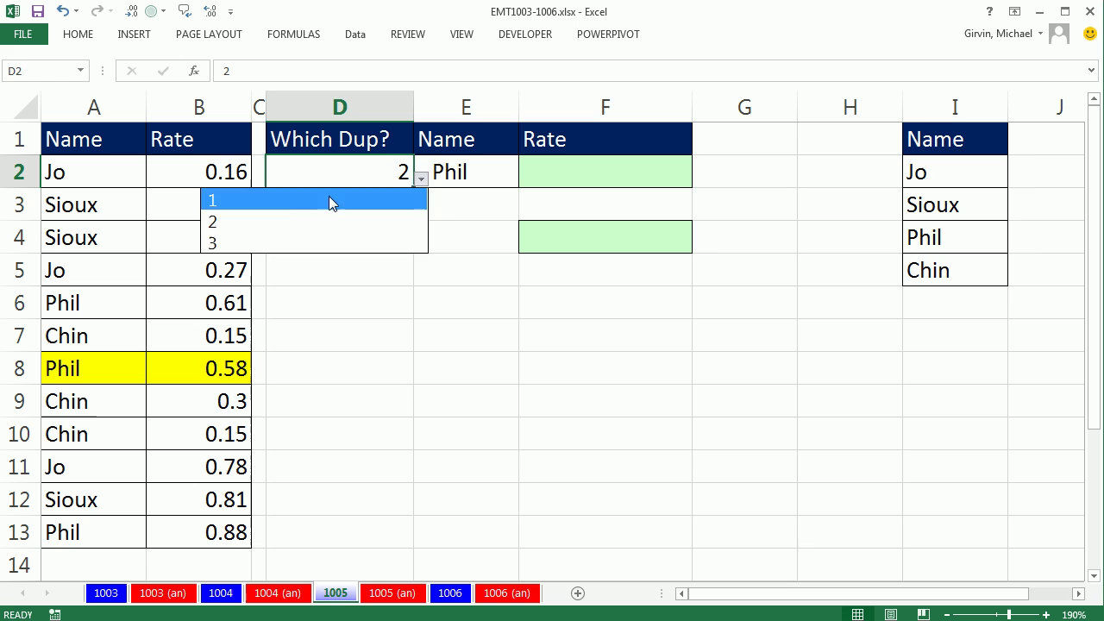
{"action": "left_click", "coordinate": [238, 244]}
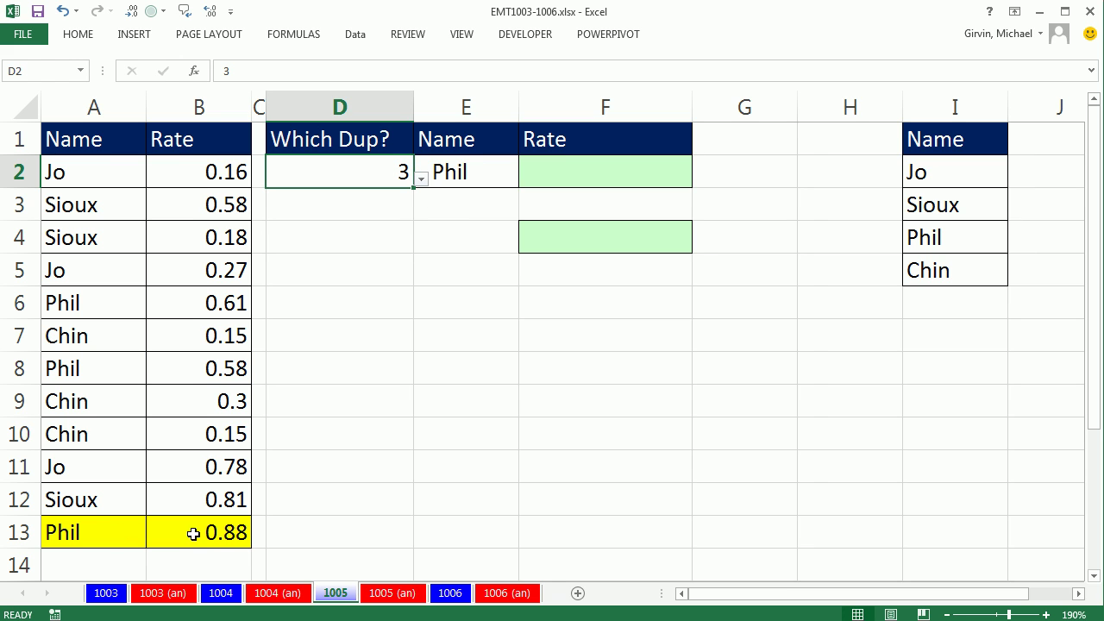
{"action": "left_click", "coordinate": [593, 176]}
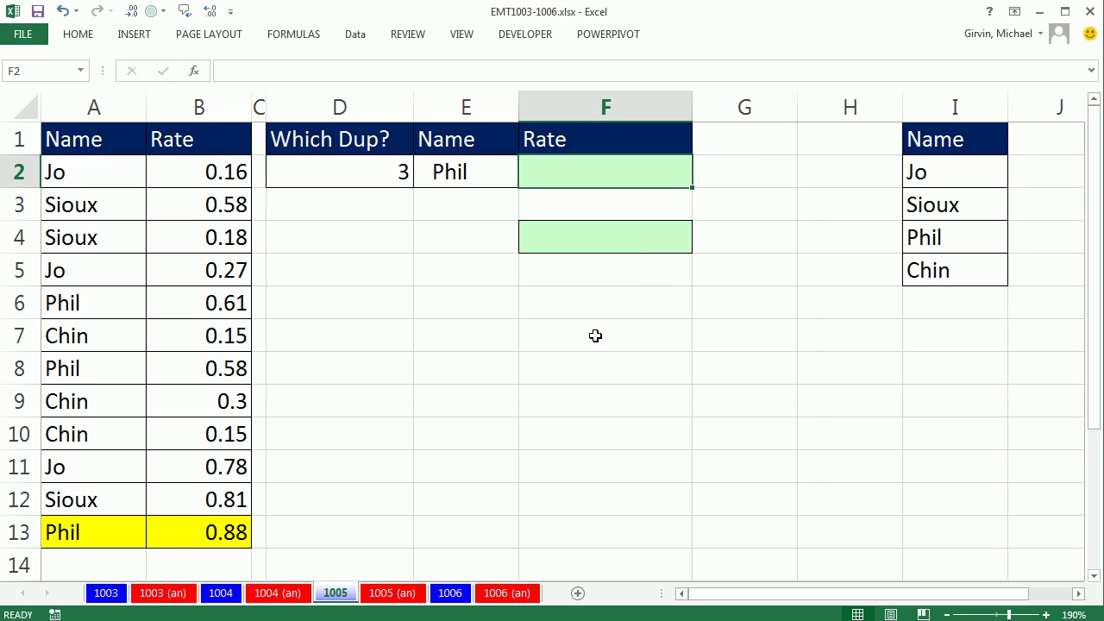
Start a formula in F2 with =ROW(A2:A13) to get the row numbers of the name list
{"action": "left_click", "coordinate": [446, 175]}
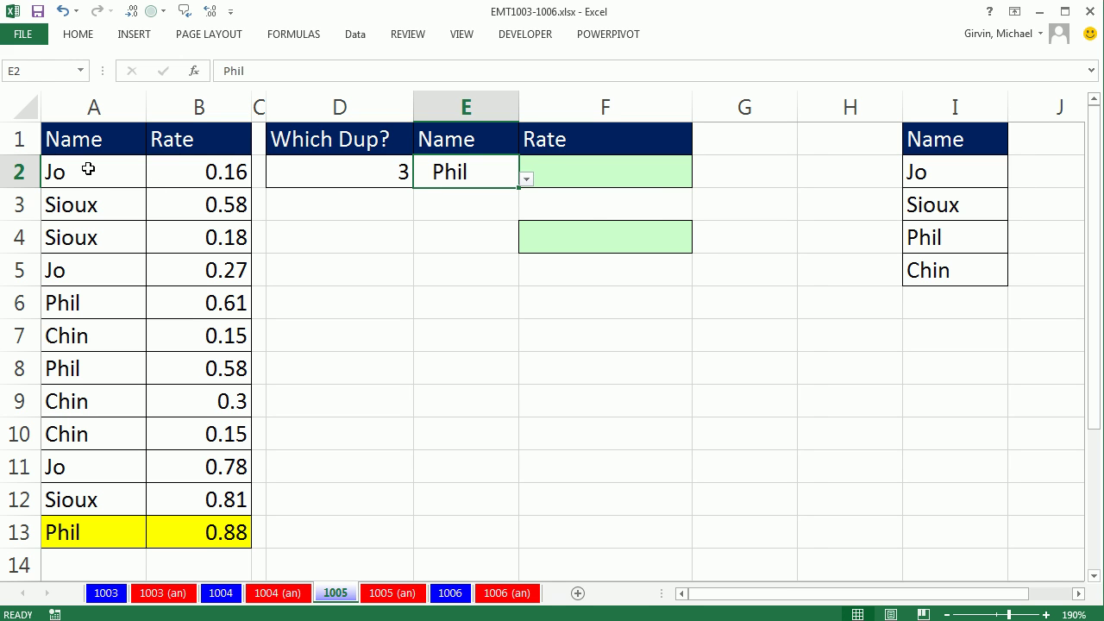
{"action": "left_click_drag", "start_coordinate": [90, 170], "coordinate": [77, 535]}
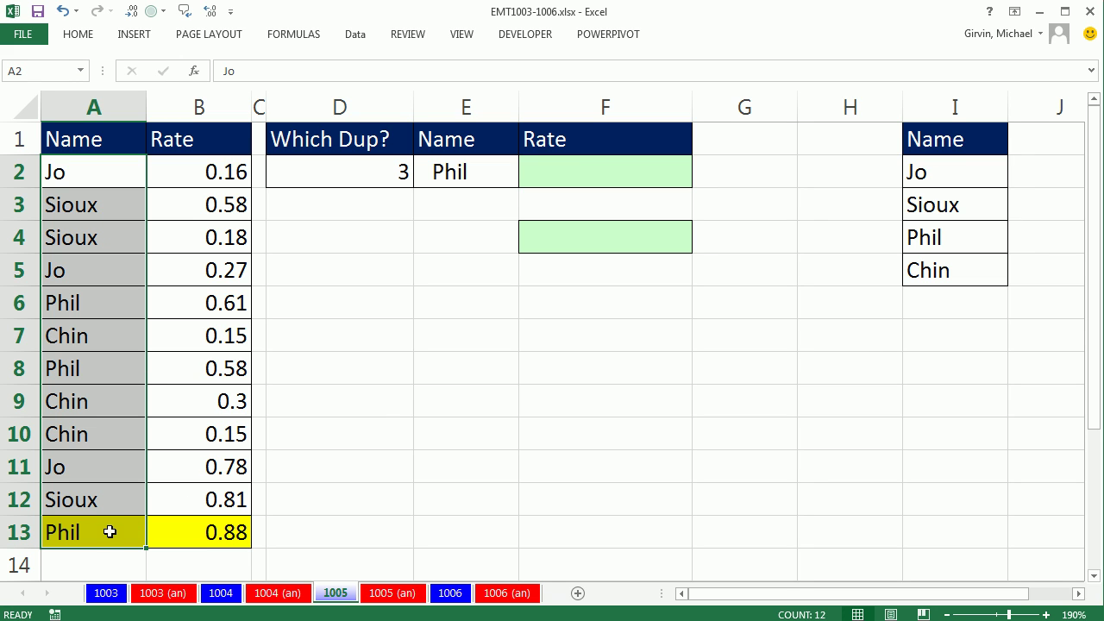
{"action": "left_click", "coordinate": [567, 173]}
{"action": "type", "text": "=row"}
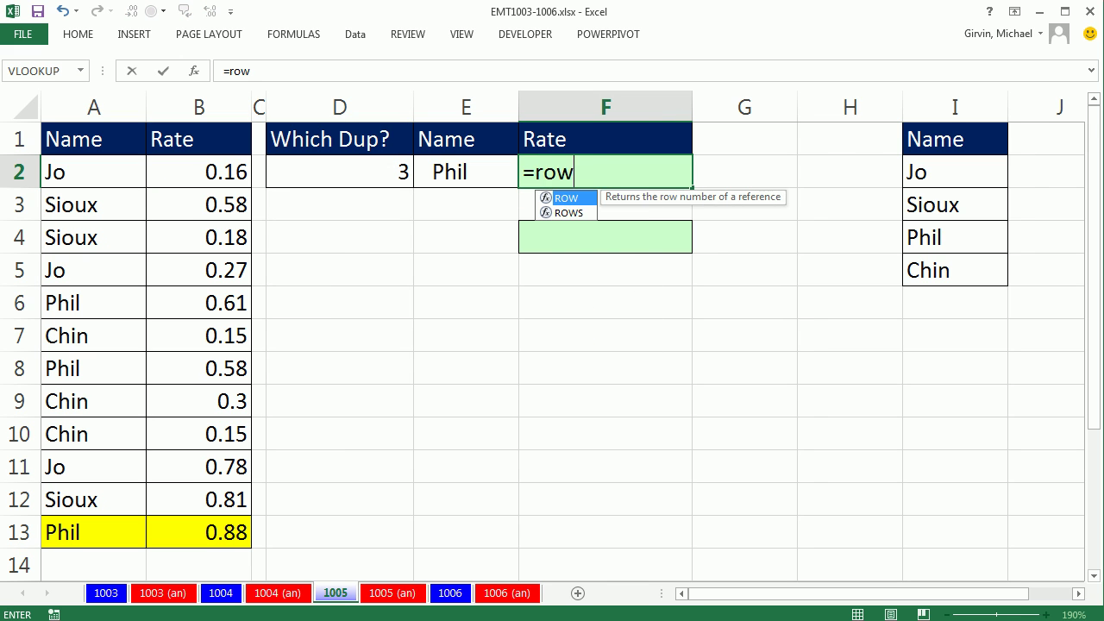
{"action": "key", "text": "Tab"}
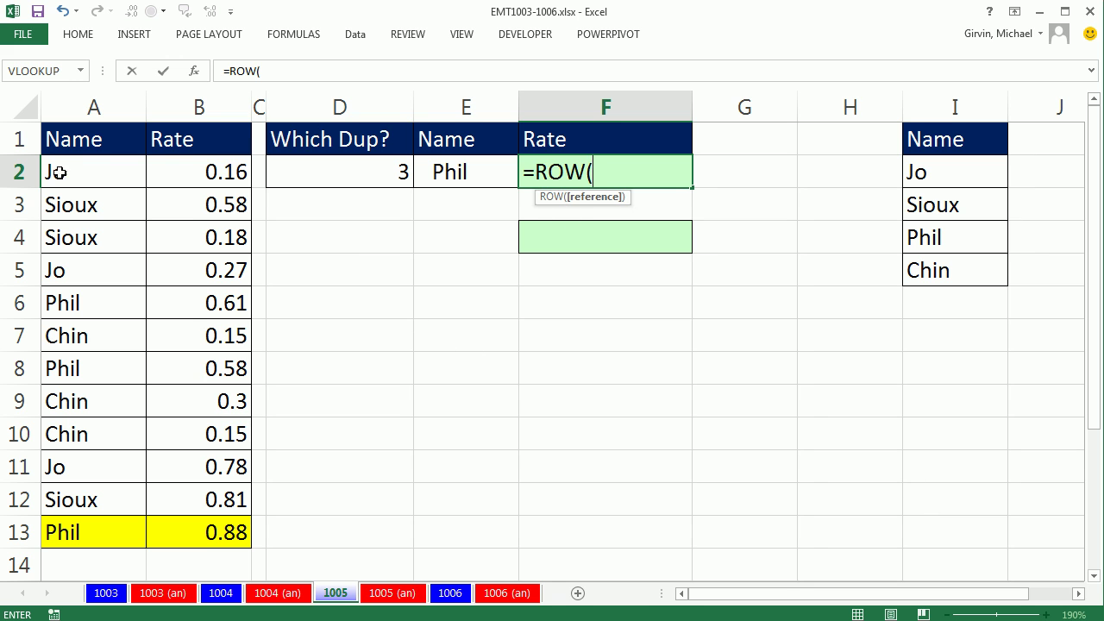
{"action": "left_click_drag", "start_coordinate": [59, 173], "coordinate": [77, 511]}
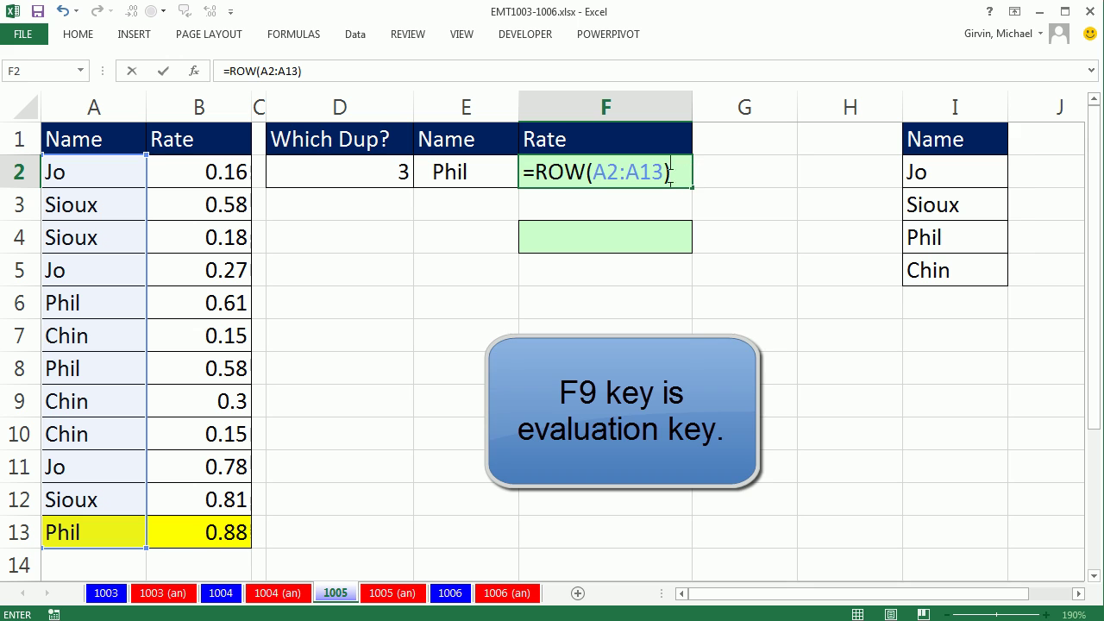
Evaluate ROW(A2:A13) inside the F2 formula to inspect its array, and restore the formula
{"action": "left_click_drag", "start_coordinate": [671, 172], "coordinate": [535, 172]}
{"action": "key", "text": "F9"}
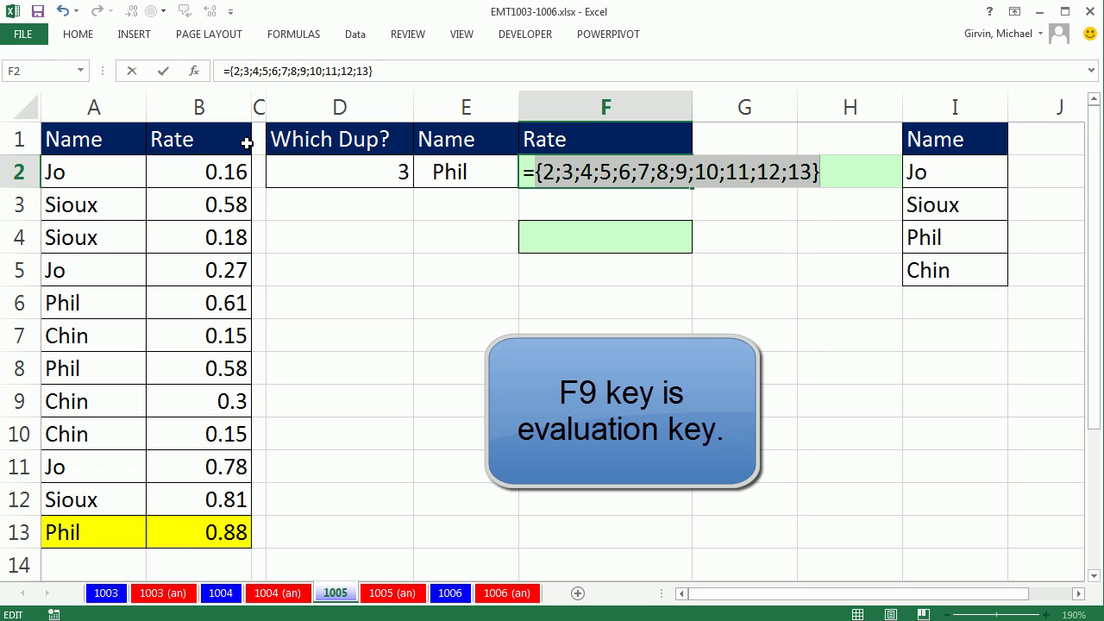
{"action": "key", "text": "ctrl+z"}
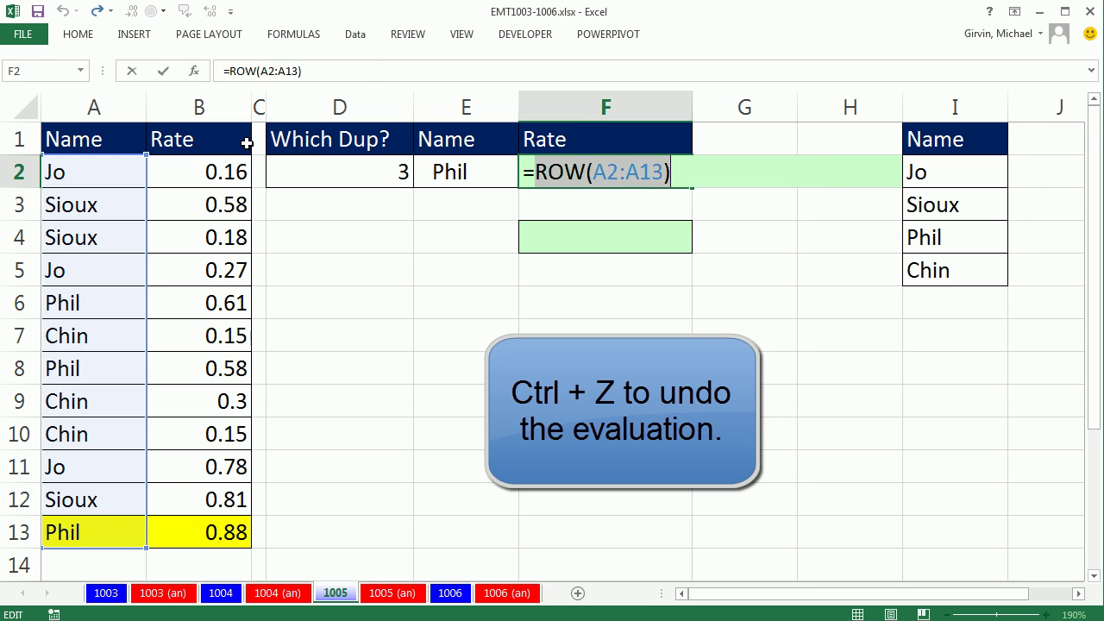
{"action": "left_click", "coordinate": [672, 176]}
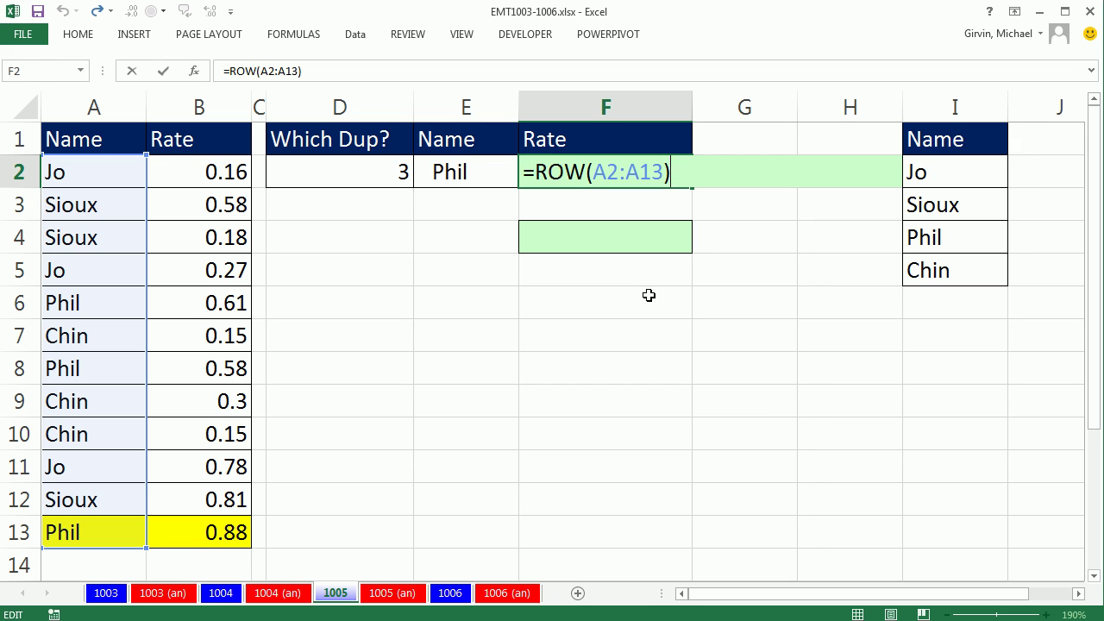
Extend the F2 formula by subtracting ROW(A2) from ROW(A2:A13)
{"action": "type", "text": "-row"}
{"action": "key", "text": "Tab"}
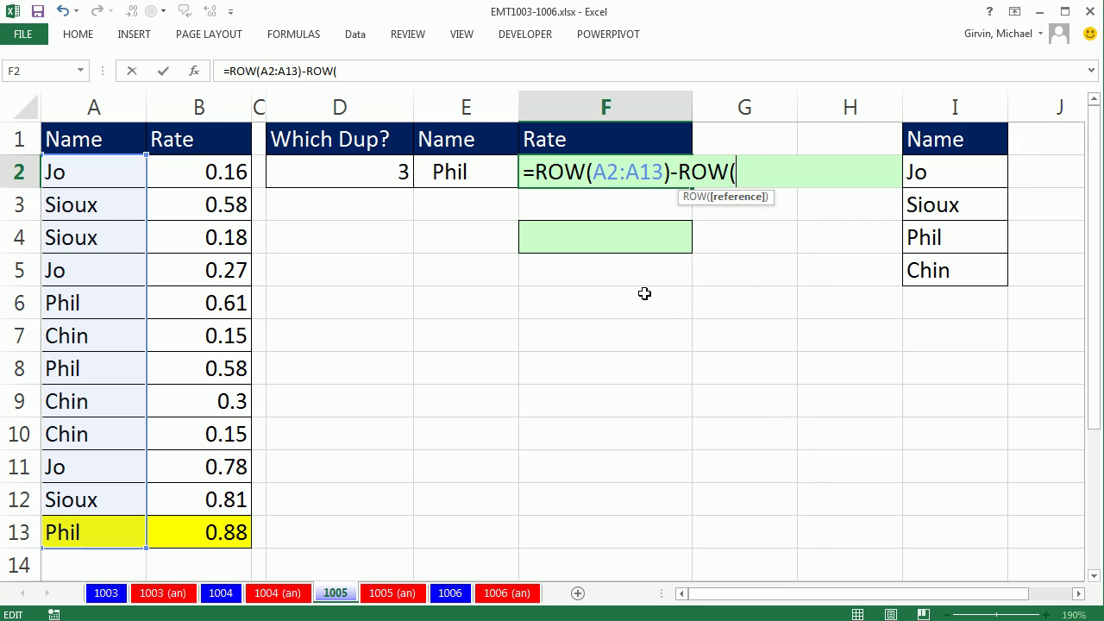
{"action": "left_click", "coordinate": [74, 172]}
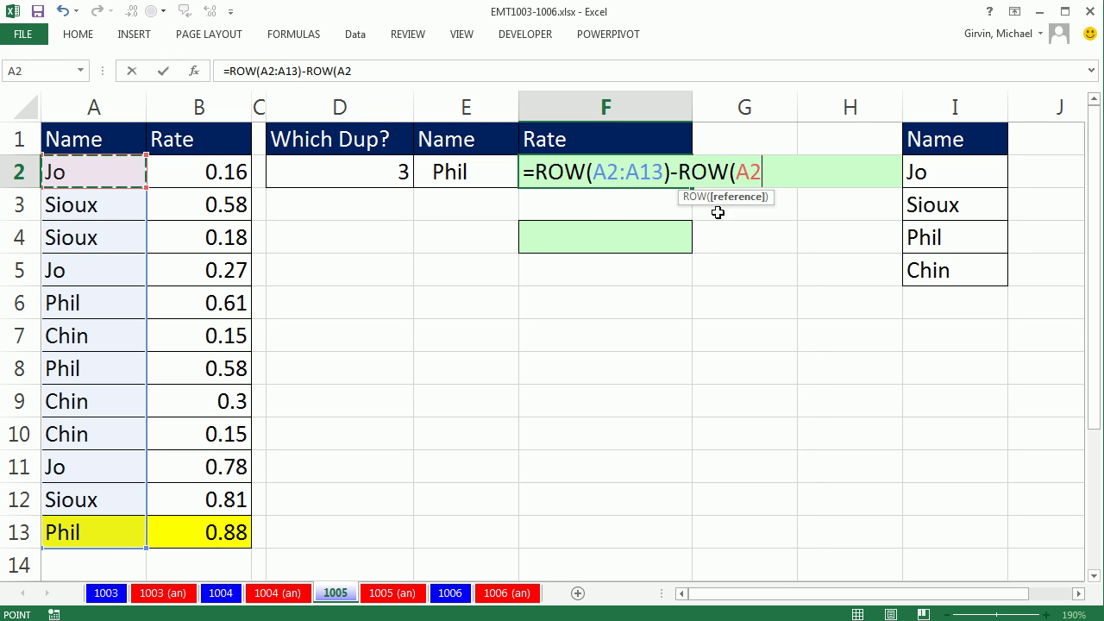
{"action": "type", "text": ")"}
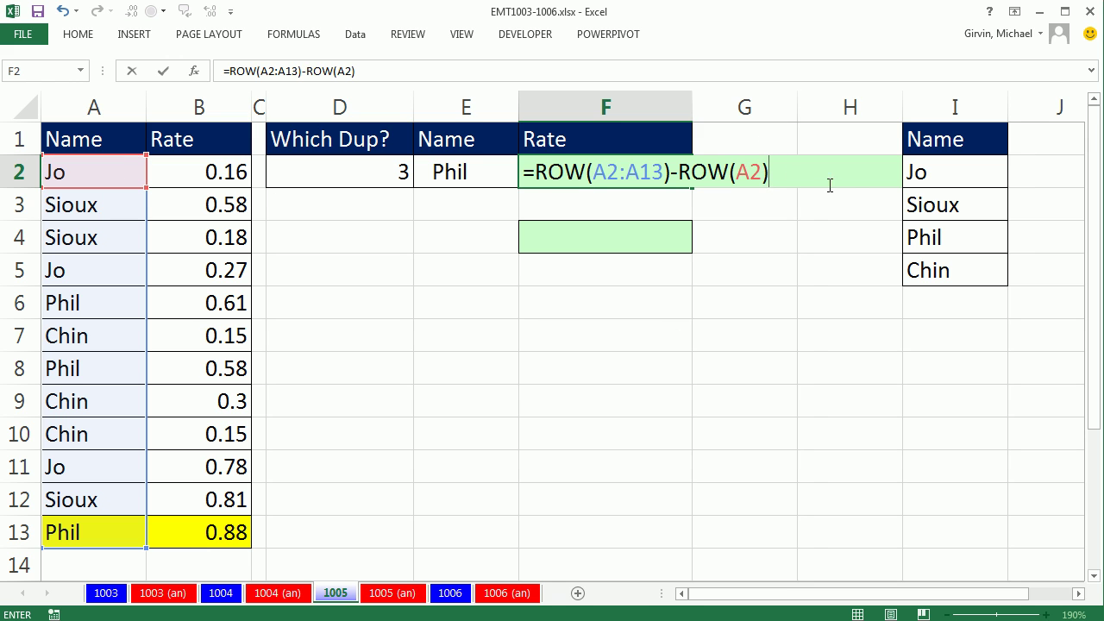
Evaluate the expression ROW(A2:A13)-ROW(A2) in F2 to inspect its array, and restore the formula
{"action": "left_click_drag", "start_coordinate": [783, 180], "coordinate": [307, 167]}
{"action": "key", "text": "F9"}
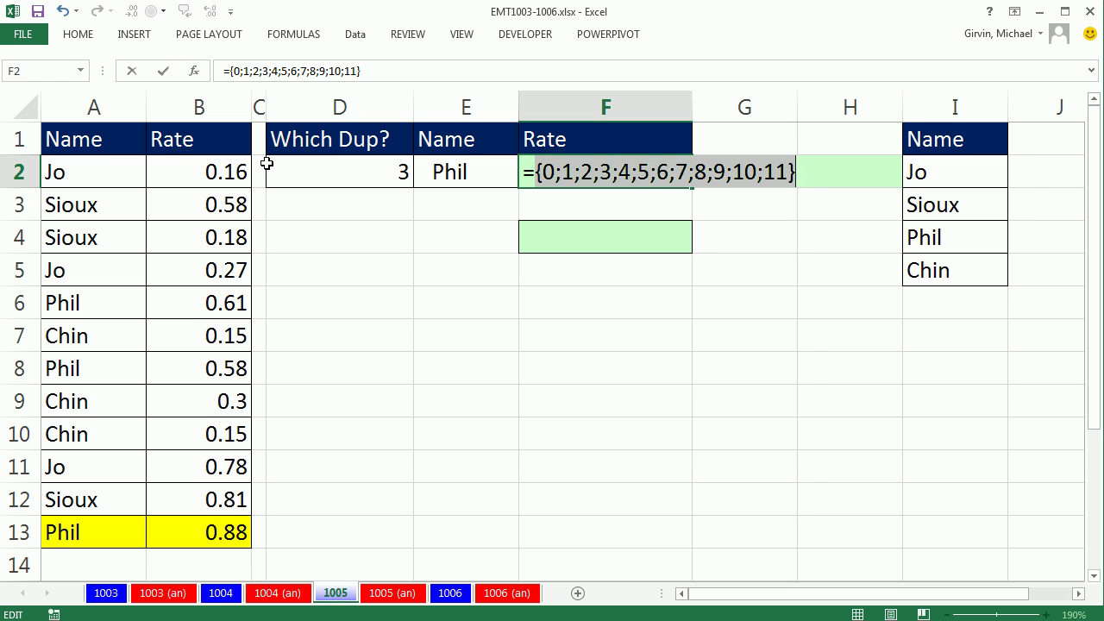
{"action": "key", "text": "ctrl+z"}
{"action": "left_click", "coordinate": [788, 174]}
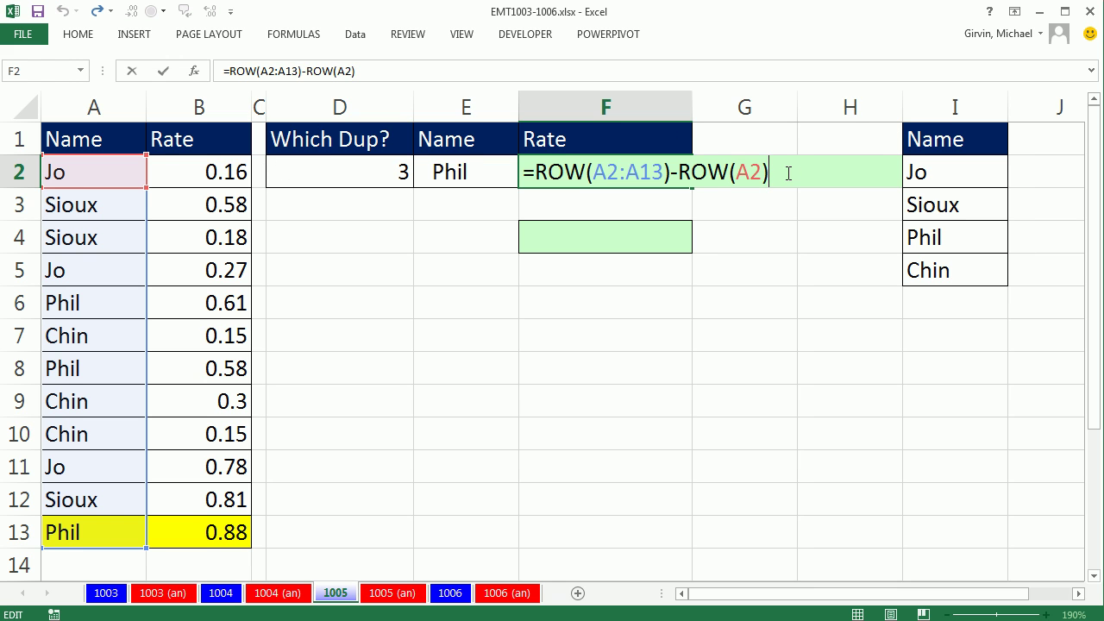
Add +1 to the F2 expression and place it as the true value of an IF that tests A2:A13=E2
{"action": "type", "text": "+1"}
{"action": "left_click", "coordinate": [539, 171]}
{"action": "type", "text": "IF("}
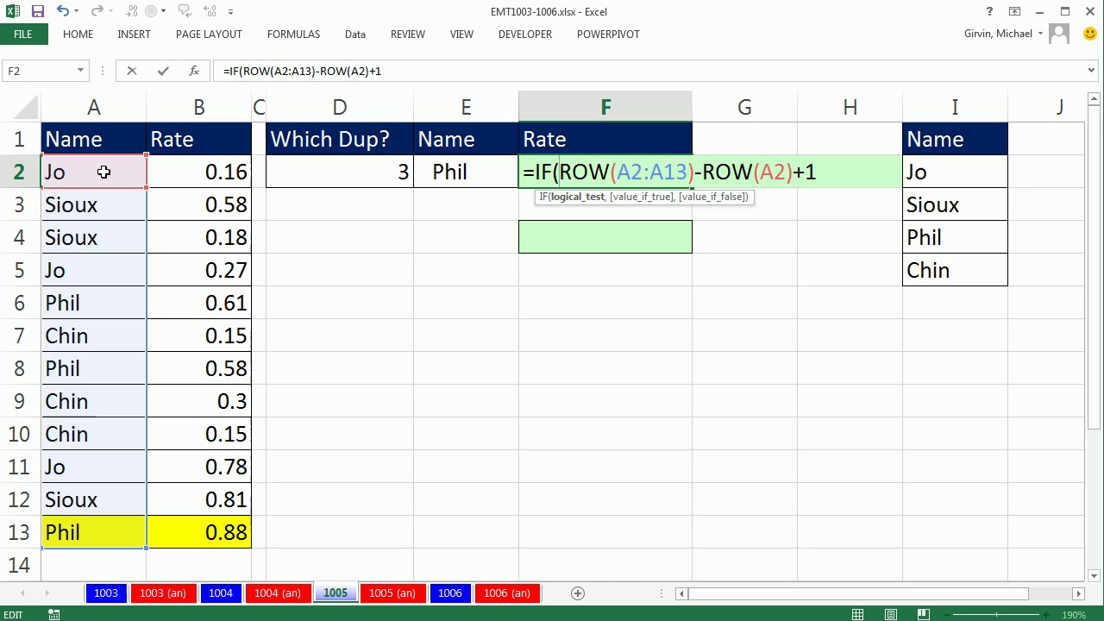
{"action": "left_click_drag", "start_coordinate": [73, 170], "coordinate": [78, 528]}
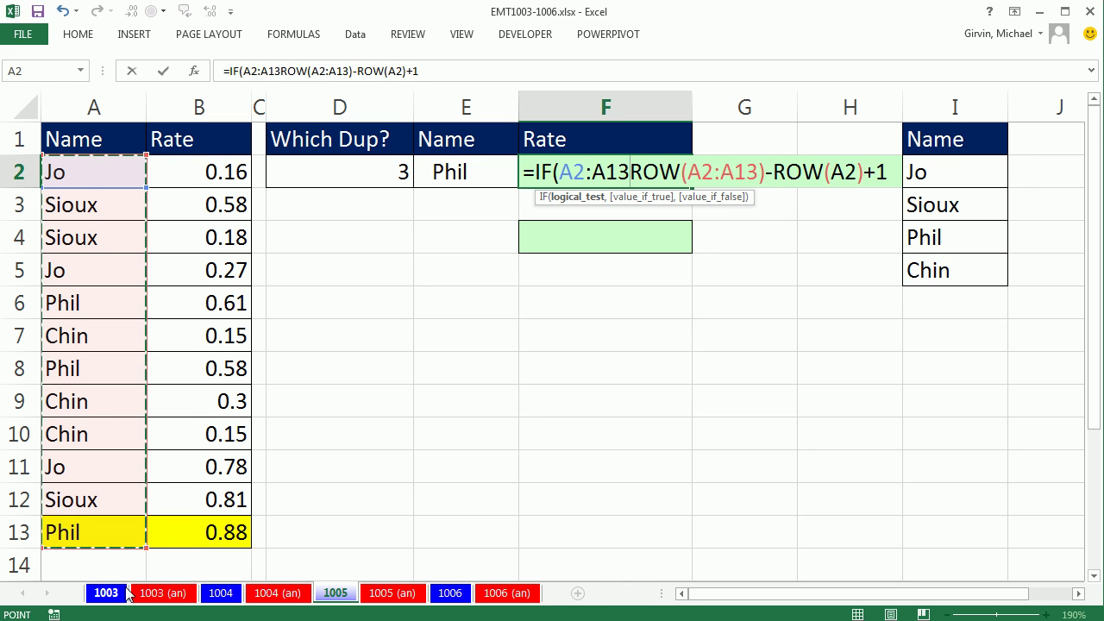
{"action": "type", "text": "="}
{"action": "left_click", "coordinate": [467, 174]}
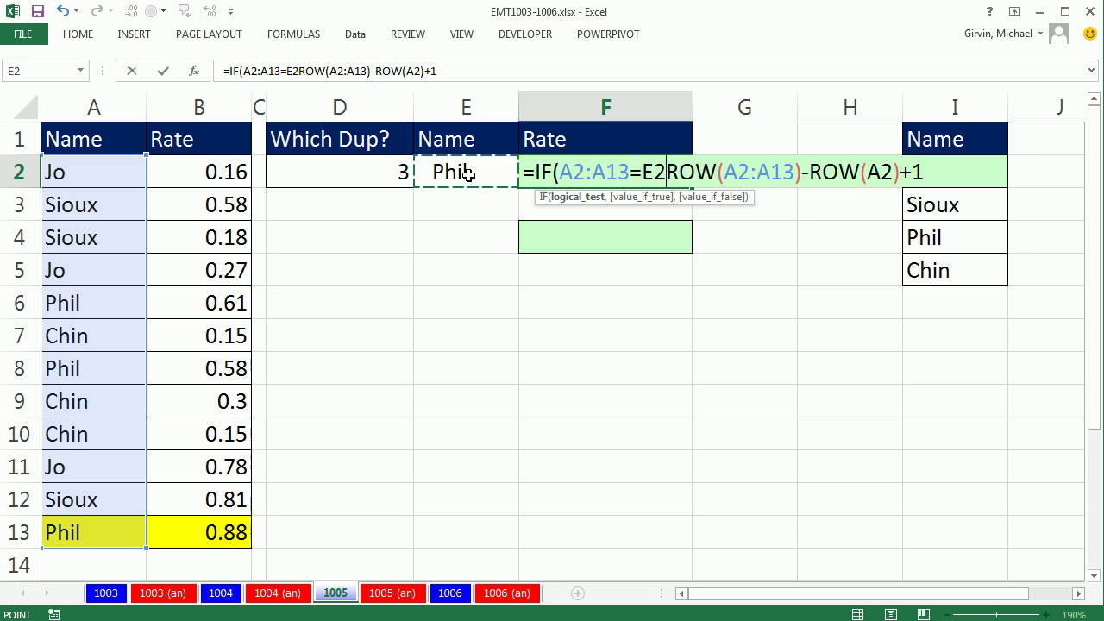
{"action": "type", "text": ","}
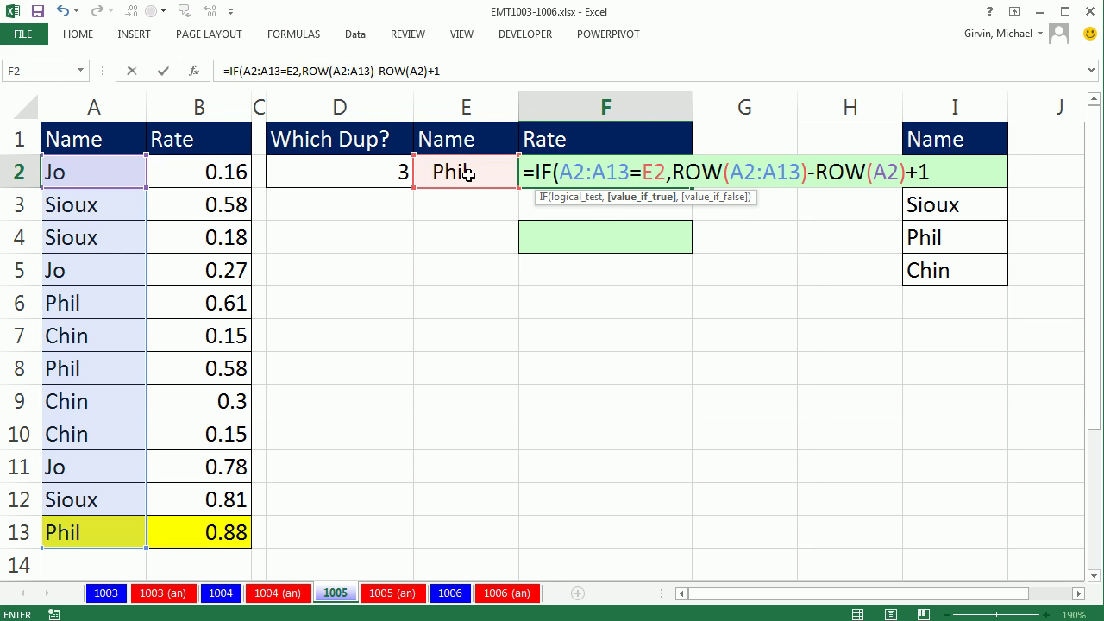
Evaluate the IF function's logical test A2:A13=E2 to inspect its TRUE/FALSE array, and restore the formula
{"action": "left_click", "coordinate": [574, 196]}
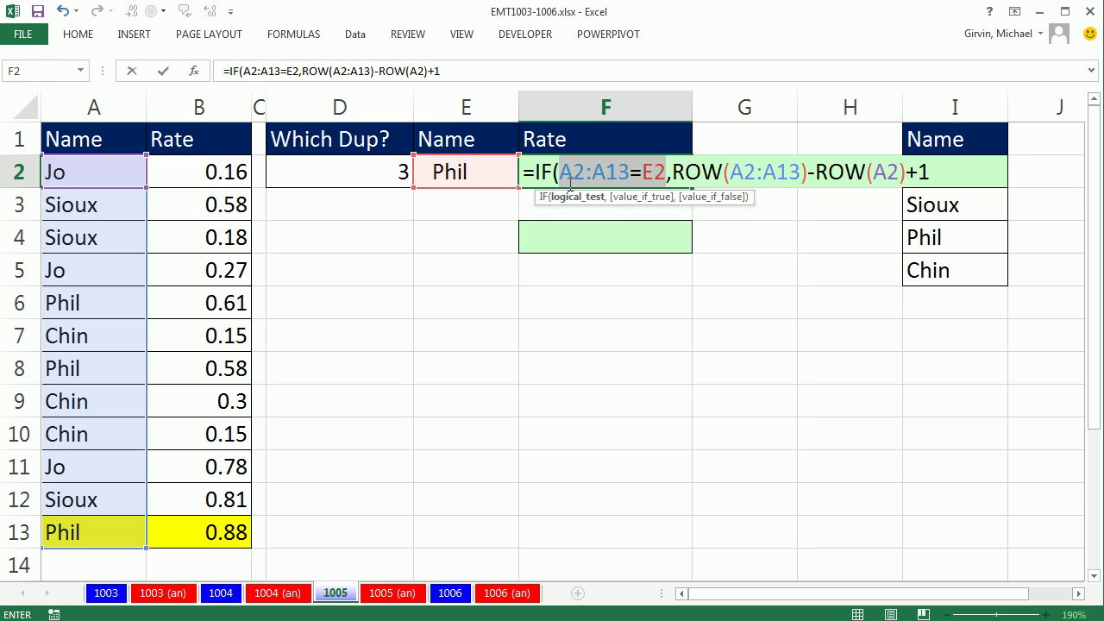
{"action": "key", "text": "F9"}
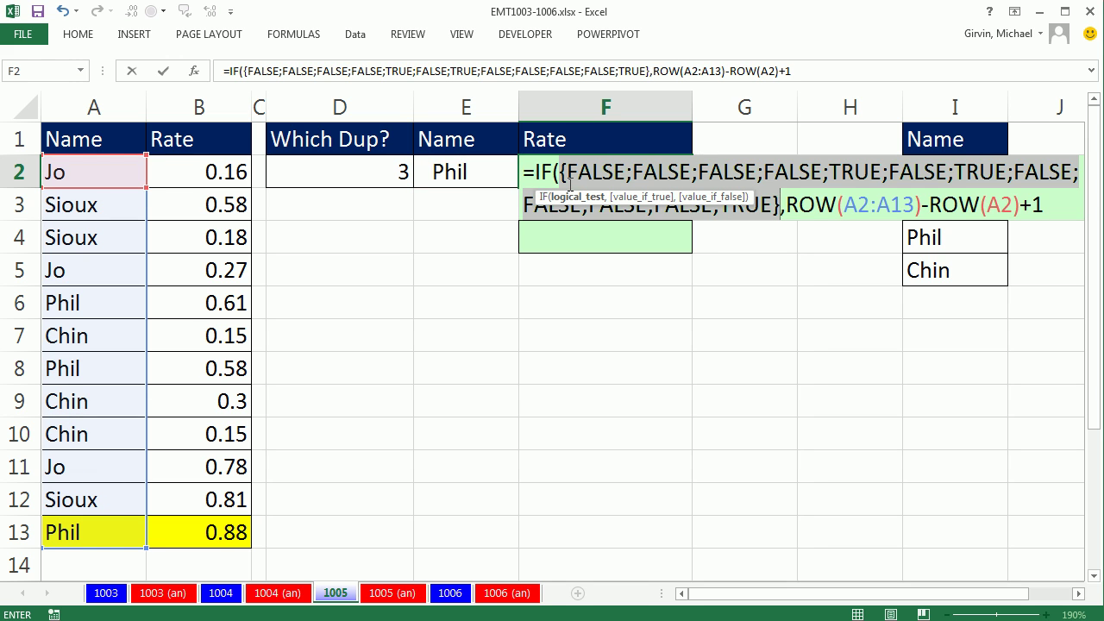
{"action": "key", "text": "ctrl+z"}
{"action": "left_click", "coordinate": [701, 176]}
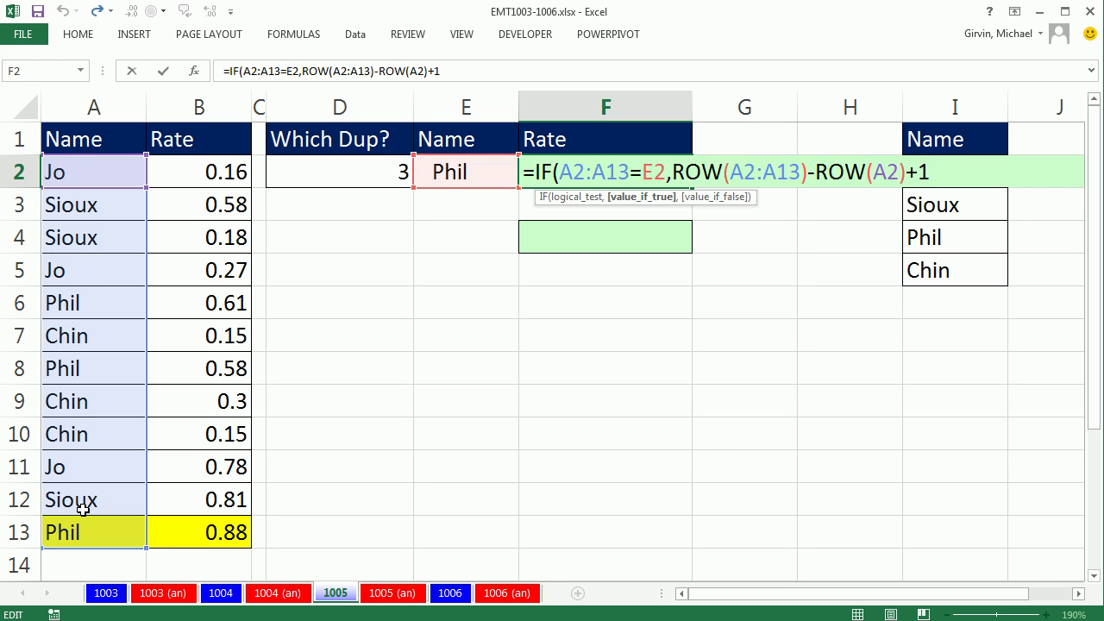
Close the IF function in F2 with a parenthesis, evaluate the whole function to inspect its array, and restore the formula
{"action": "type", "text": ")"}
{"action": "left_click_drag", "start_coordinate": [529, 173], "coordinate": [937, 173]}
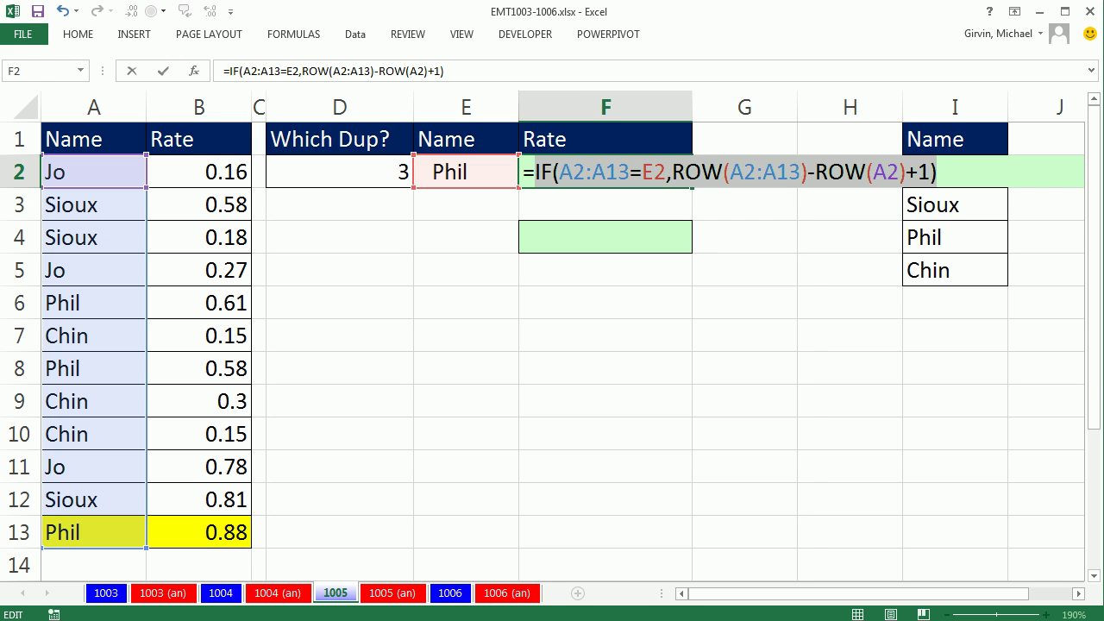
{"action": "key", "text": "F9"}
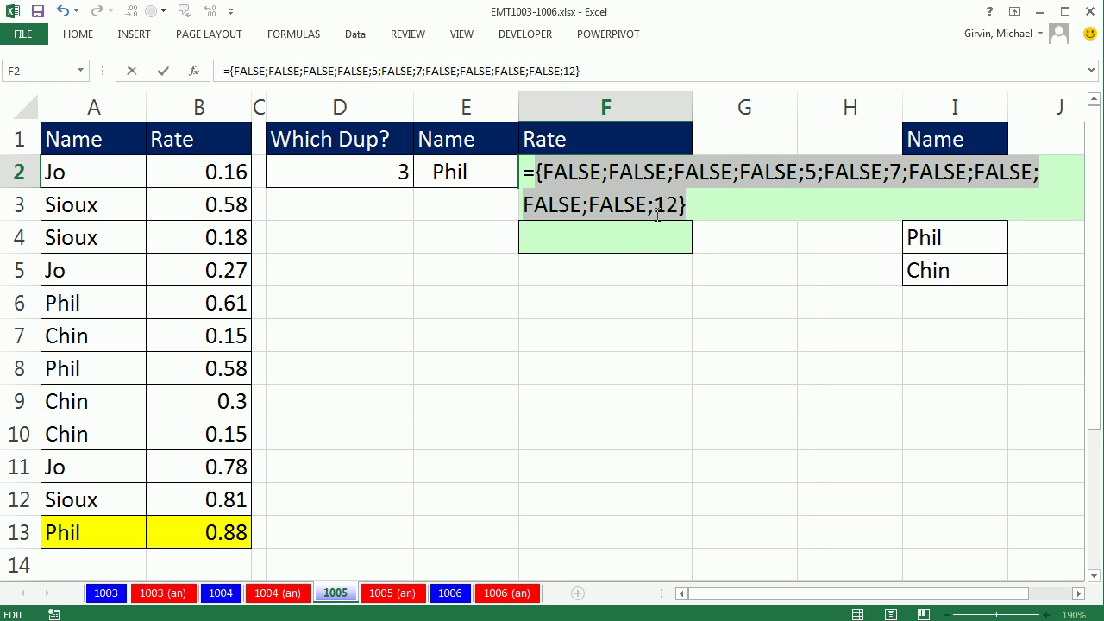
{"action": "key", "text": "ctrl+z"}
{"action": "key", "text": "Left"}
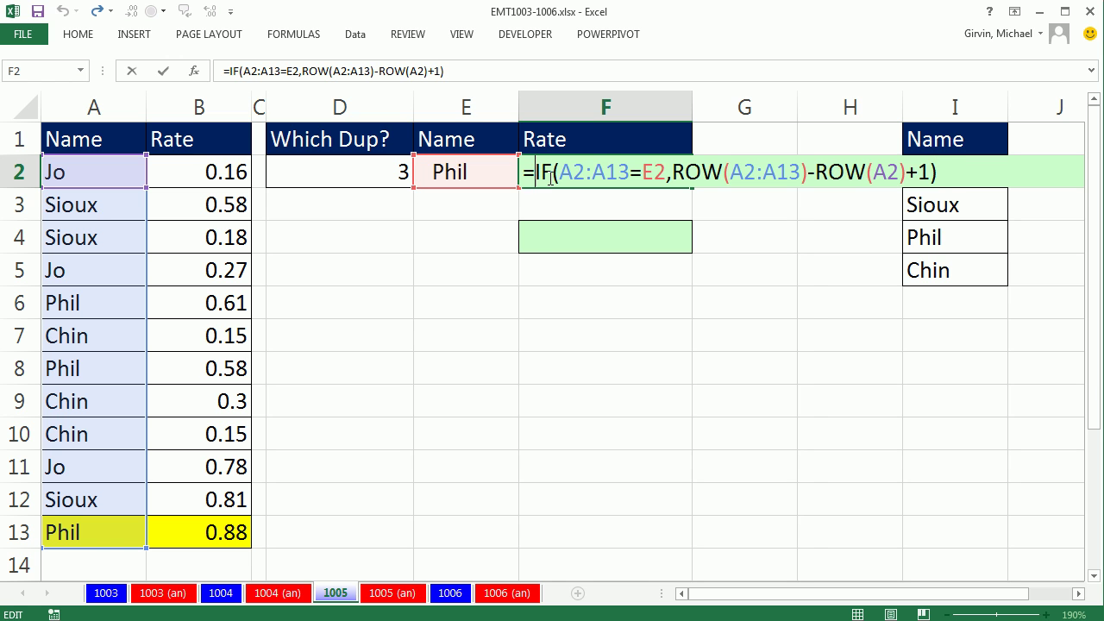
Wrap the IF function in F2 inside a SMALL function, with the IF as its array argument
{"action": "type", "text": "sm"}
{"action": "key", "text": "Tab"}
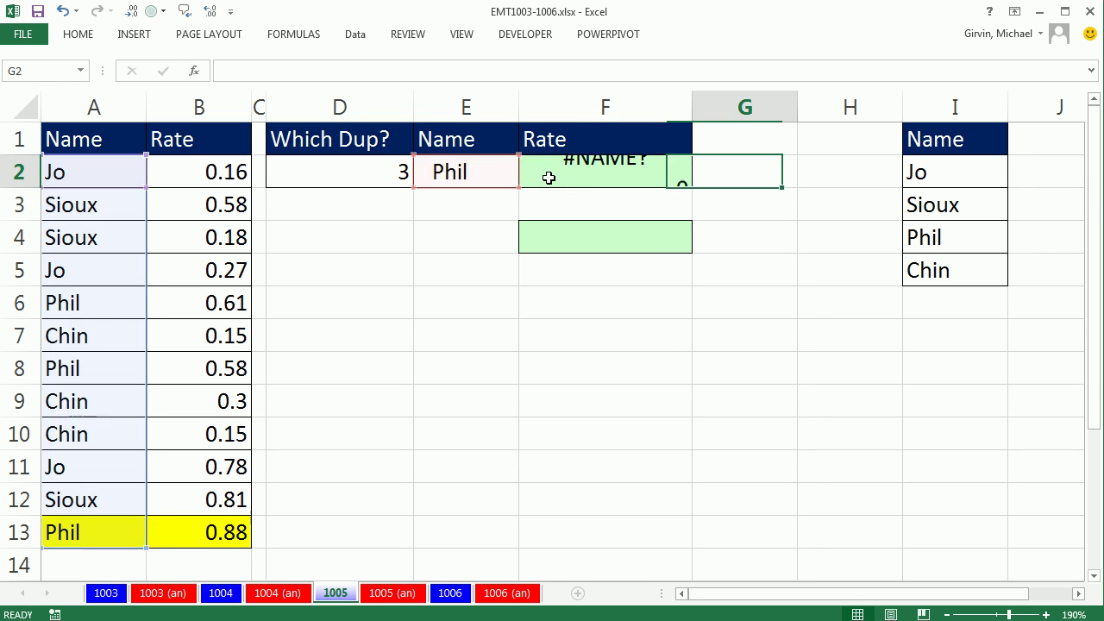
{"action": "left_click", "coordinate": [592, 173]}
{"action": "key", "text": "F2"}
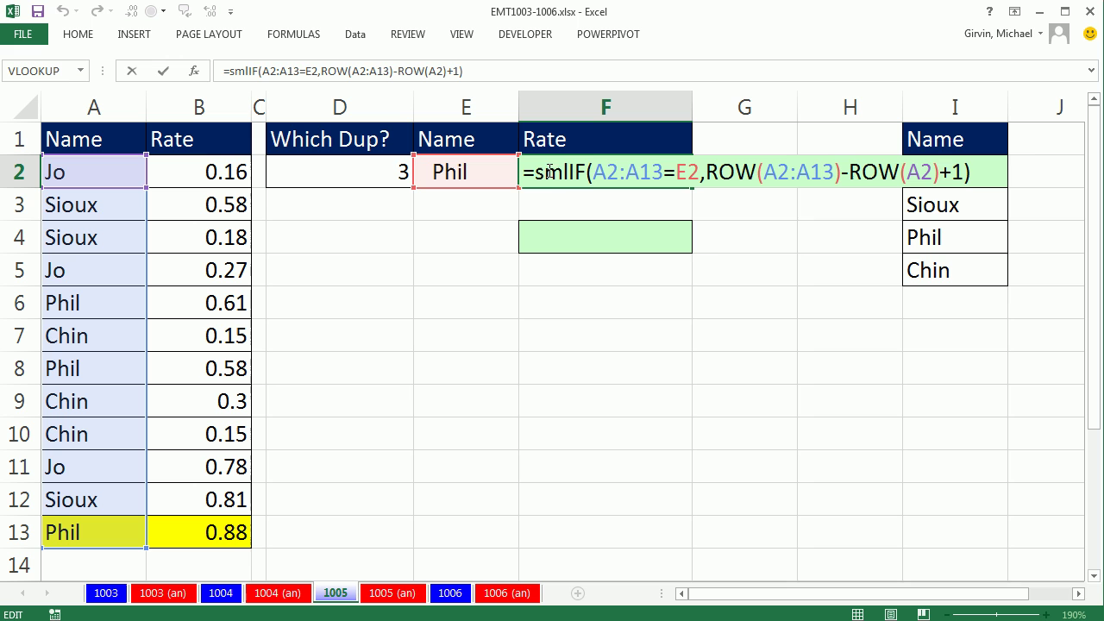
{"action": "left_click", "coordinate": [565, 173]}
{"action": "key", "text": "BackSpace"}
{"action": "key", "text": "BackSpace"}
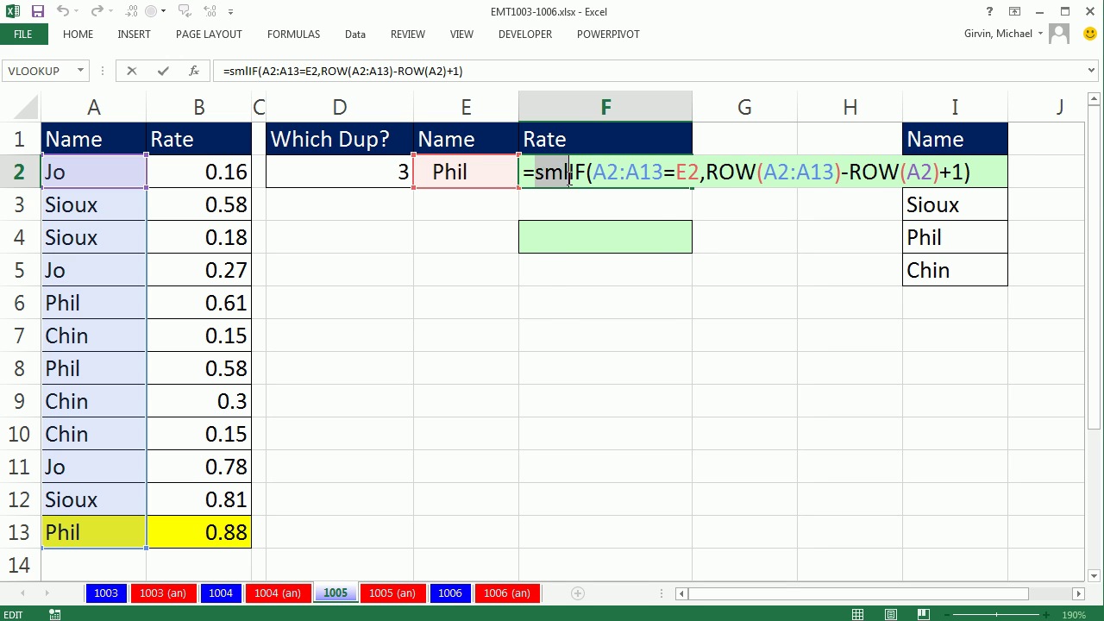
{"action": "type", "text": "m"}
{"action": "key", "text": "Tab"}
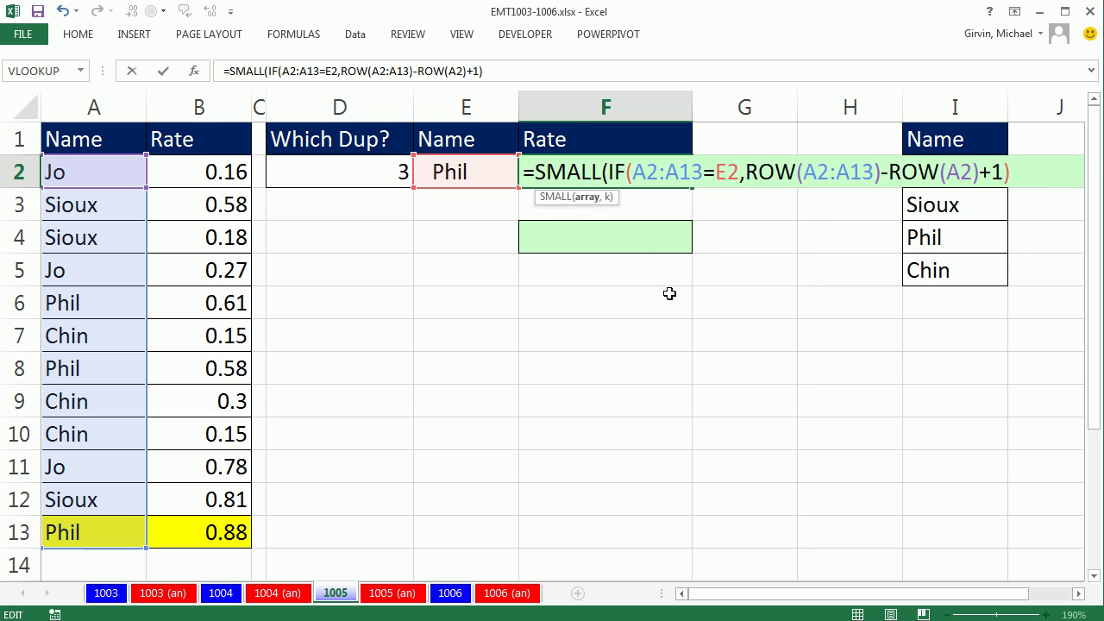
Use D2 as the k argument of SMALL in F2, close the function and enter it as an array formula
{"action": "type", "text": ","}
{"action": "left_click", "coordinate": [392, 171]}
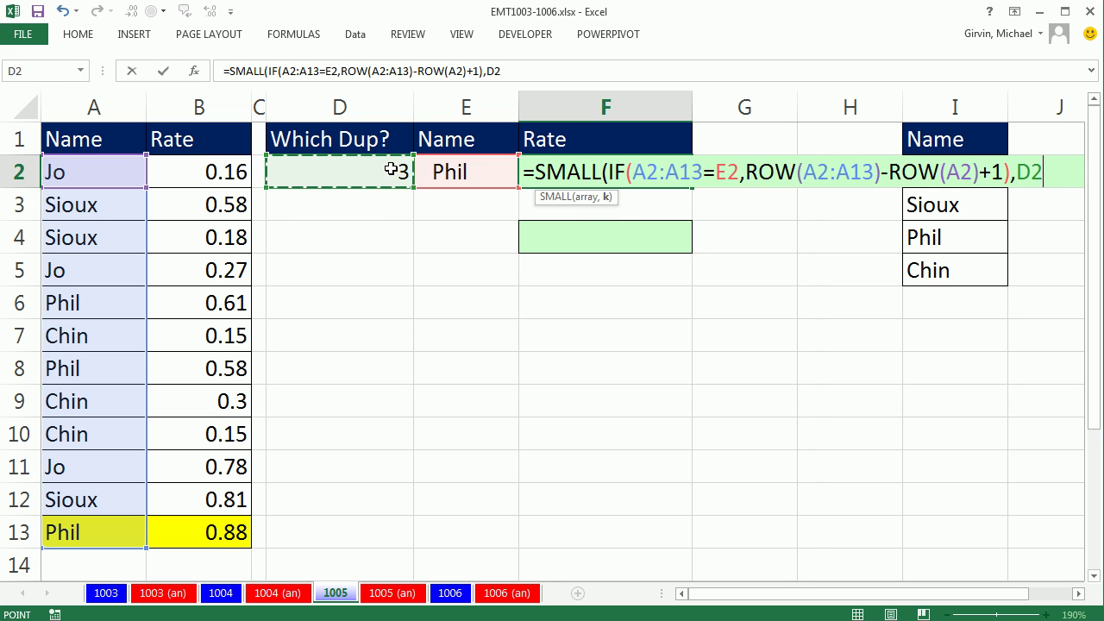
{"action": "type", "text": ")"}
{"action": "left_click", "coordinate": [636, 173]}
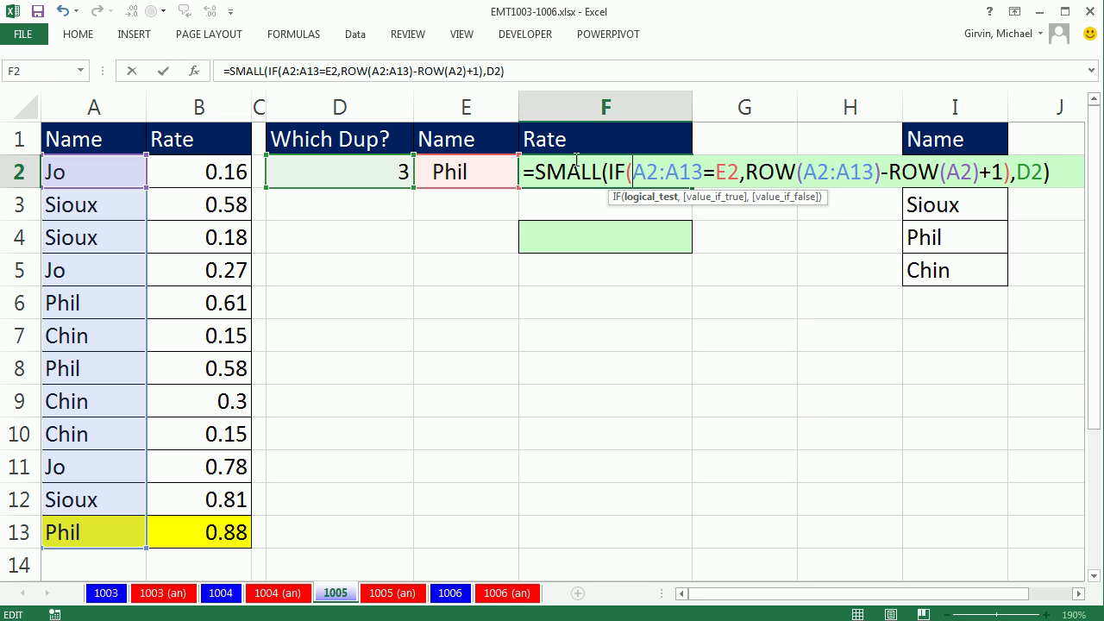
{"action": "key", "text": "ctrl+shift+Return"}
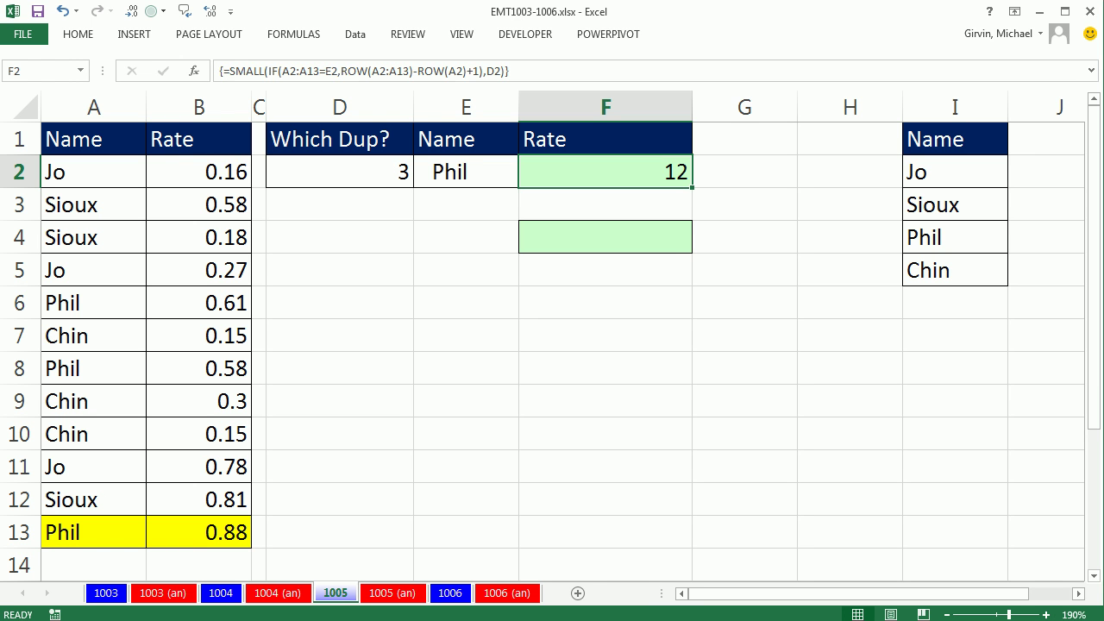
Choose 2 as the duplicate number in D2
{"action": "left_click", "coordinate": [407, 180]}
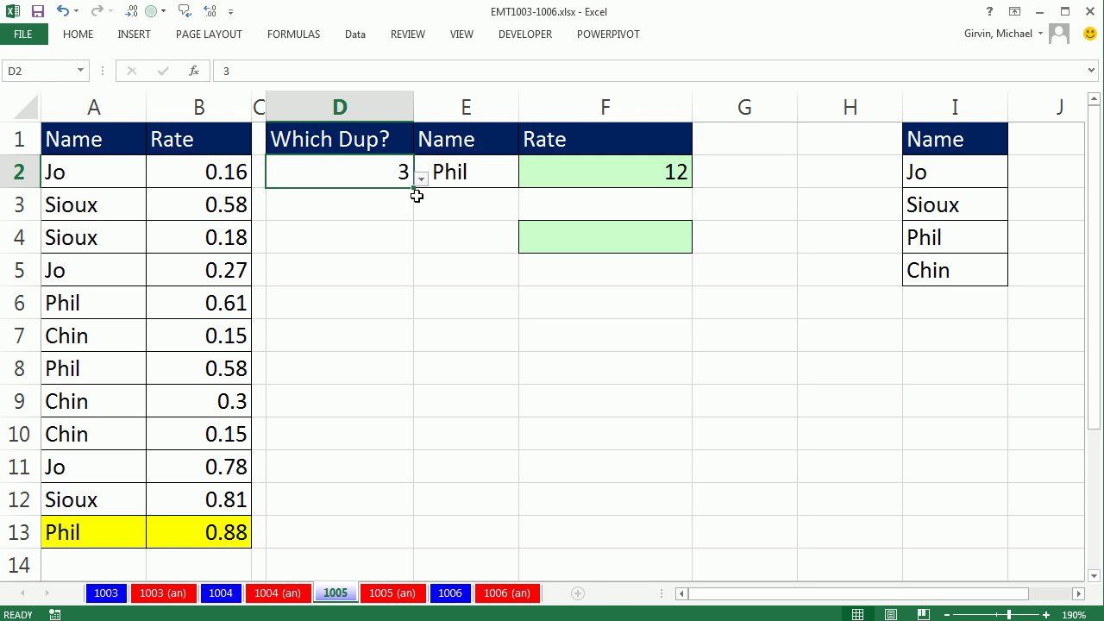
{"action": "left_click", "coordinate": [420, 179]}
{"action": "left_click", "coordinate": [296, 222]}
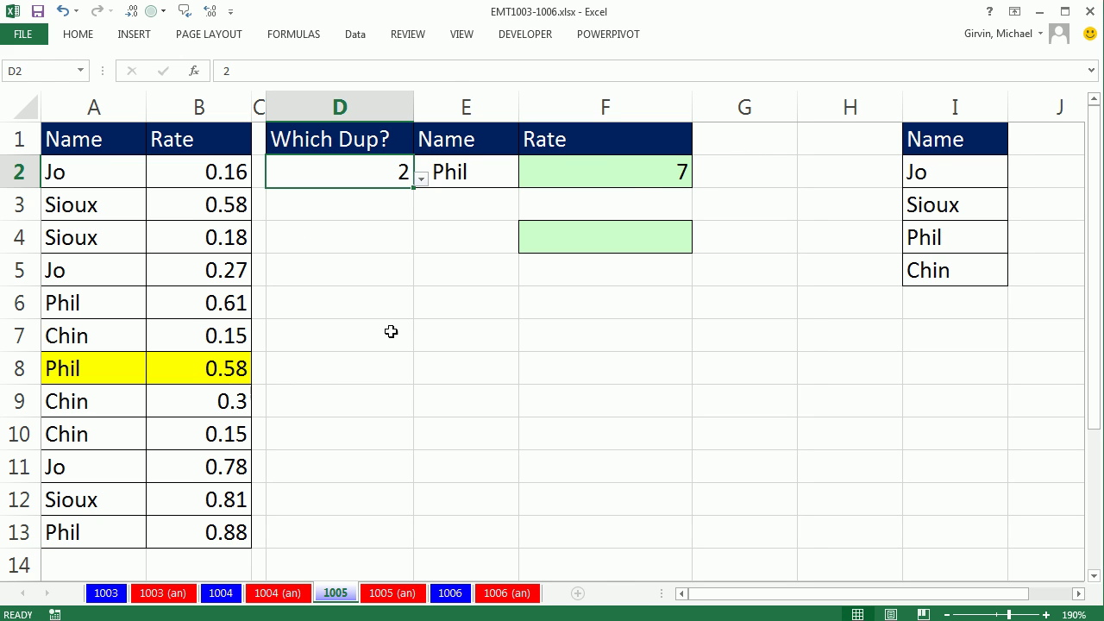
Place an INDEX function with array B2:B13 in front of SMALL in F2, making SMALL its row_num argument
{"action": "double_click", "coordinate": [630, 175]}
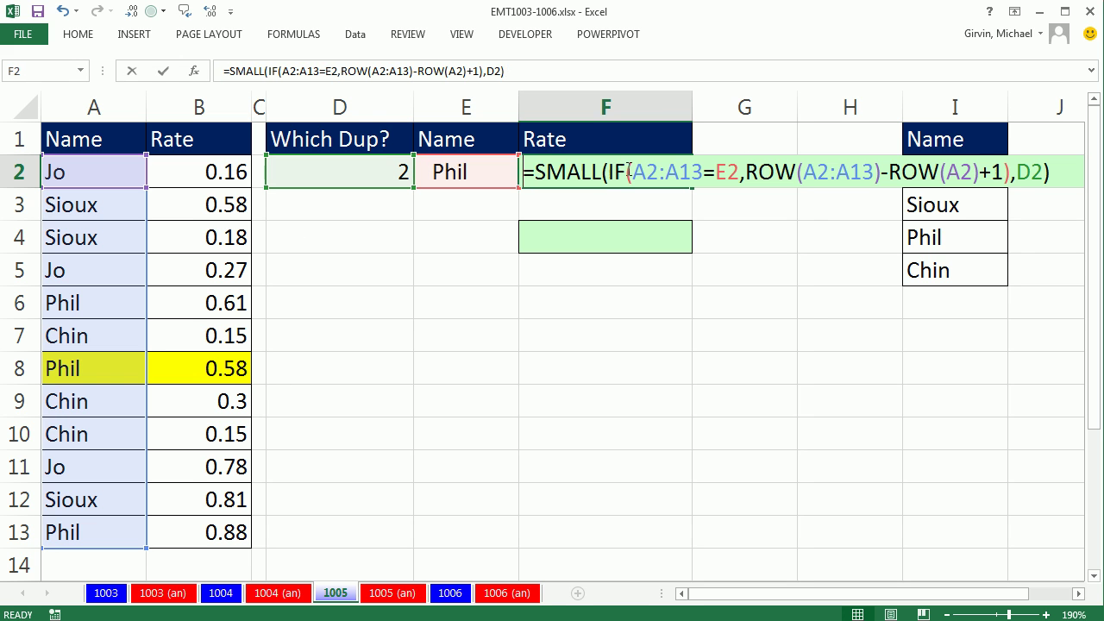
{"action": "left_click", "coordinate": [531, 171]}
{"action": "type", "text": "in"}
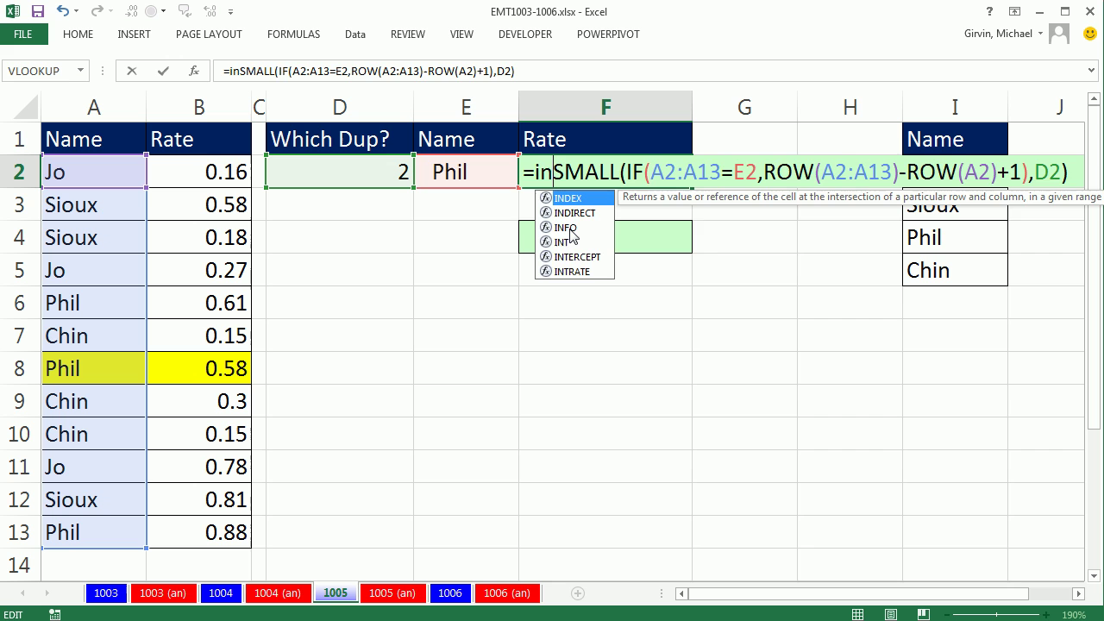
{"action": "key", "text": "Tab"}
{"action": "left_click_drag", "start_coordinate": [209, 173], "coordinate": [191, 536]}
{"action": "type", "text": ","}
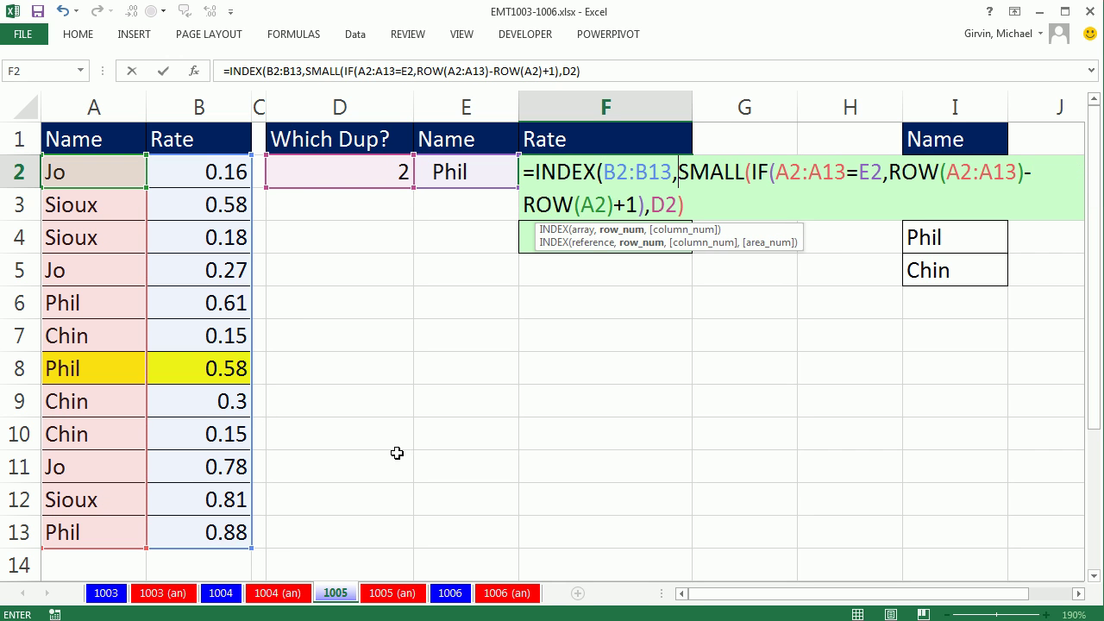
Check the row_num argument of INDEX in F2, close the function and enter it as an array formula
{"action": "left_click", "coordinate": [611, 230]}
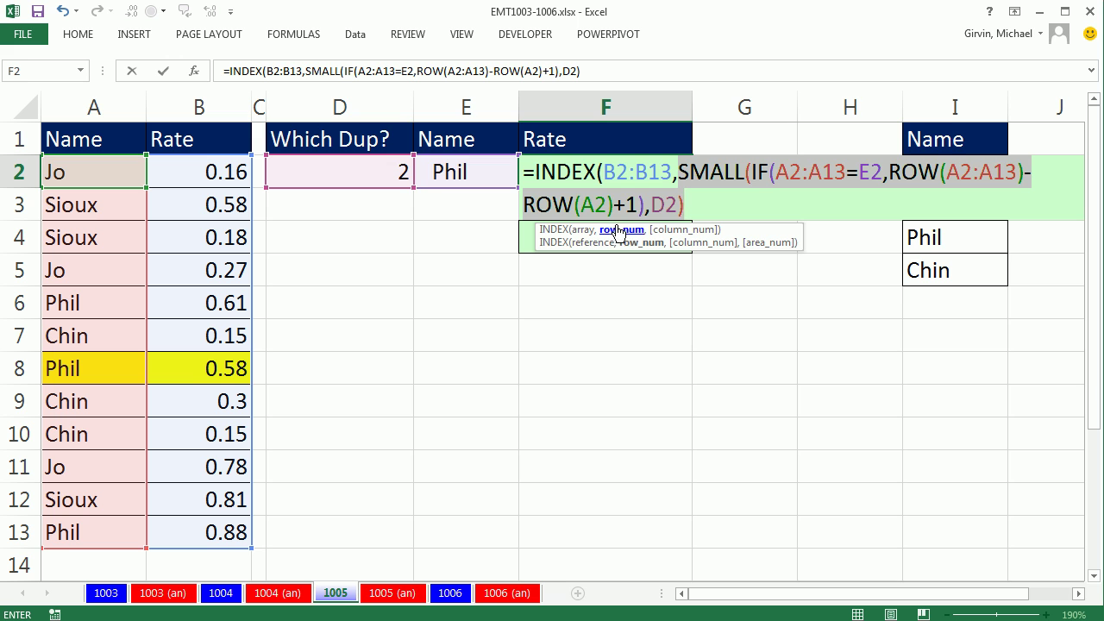
{"action": "left_click", "coordinate": [698, 207]}
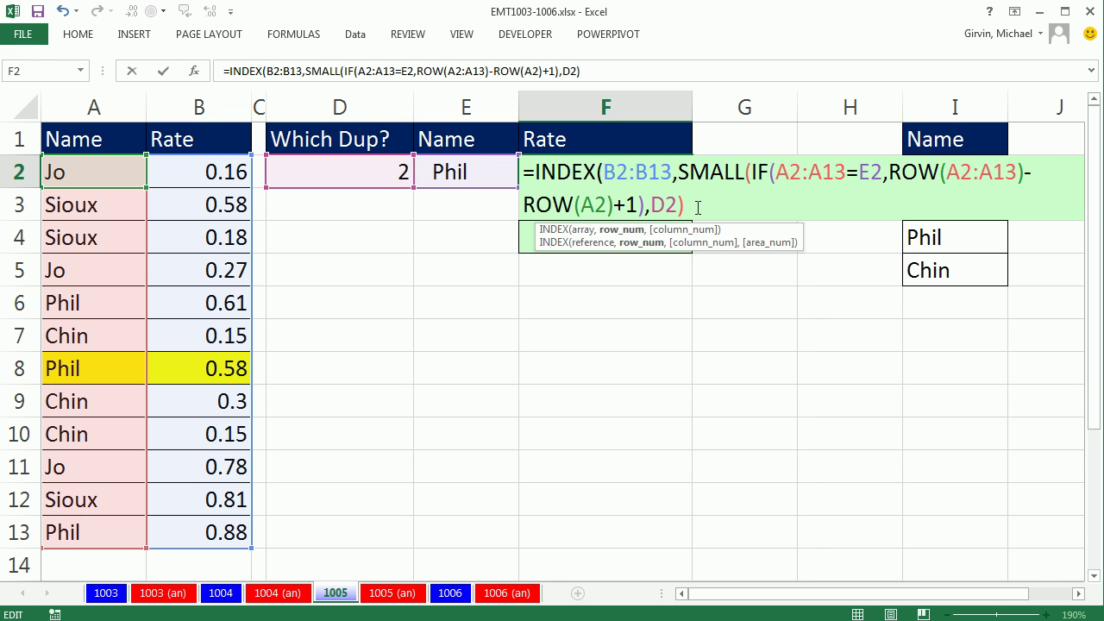
{"action": "type", "text": ")"}
{"action": "key", "text": "ctrl+shift+Return"}
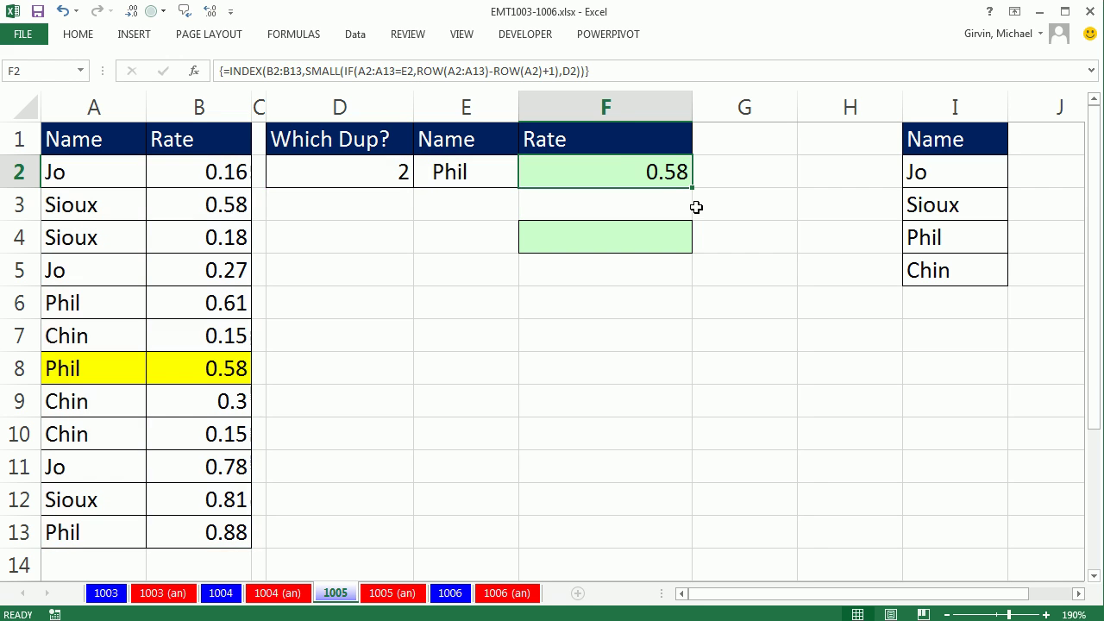
Empty the Office clipboard and copy the logical test A2:A13=E2 from the F2 formula to it
{"action": "double_click", "coordinate": [670, 173]}
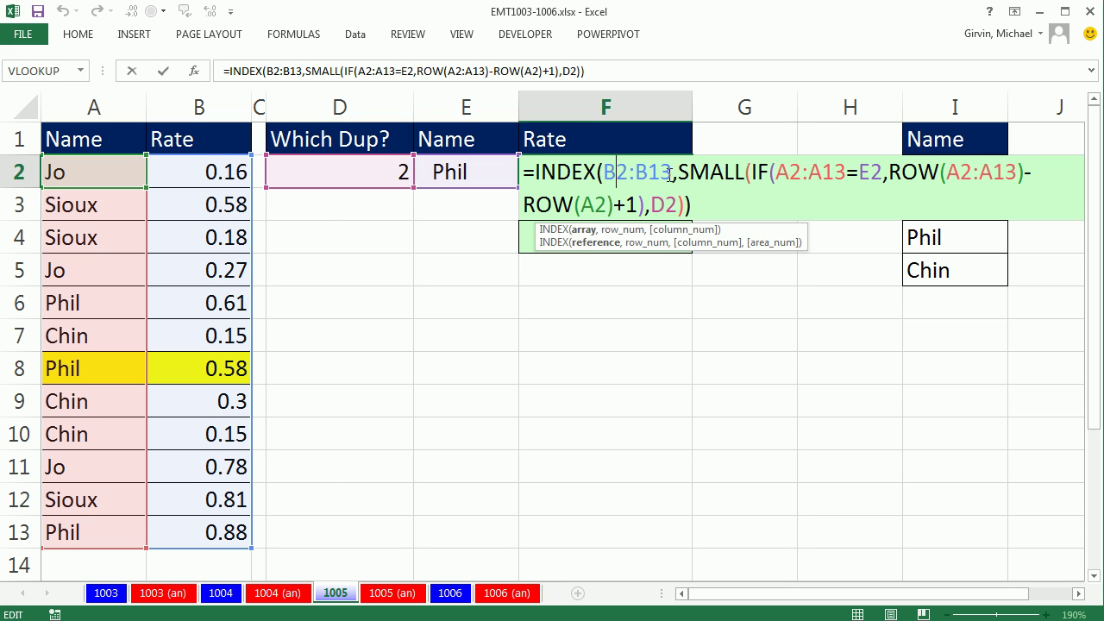
{"action": "left_click", "coordinate": [776, 172]}
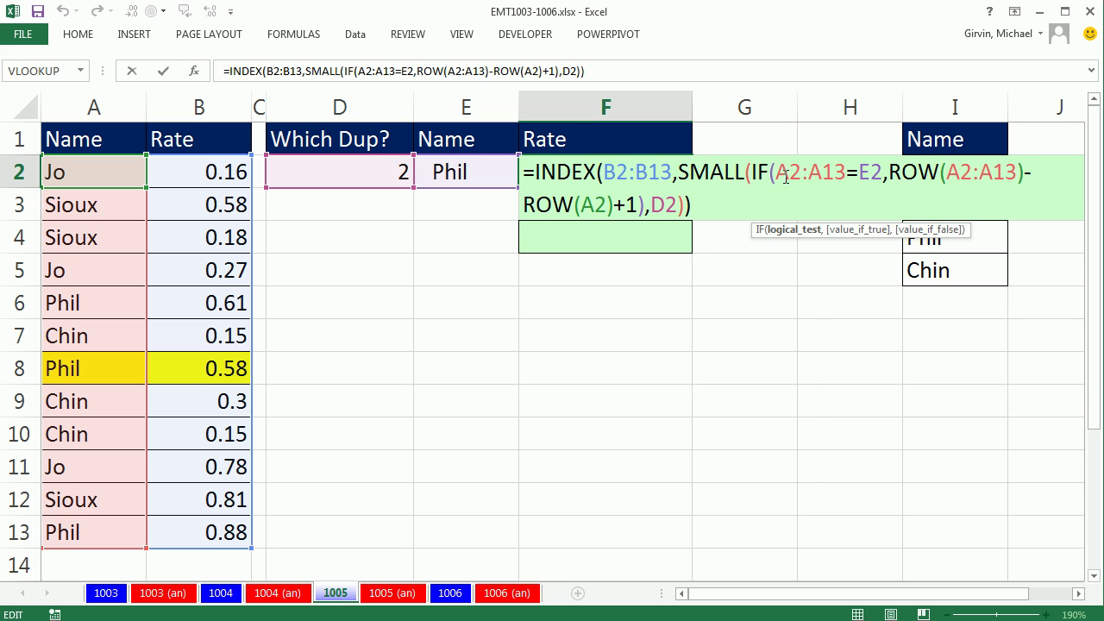
{"action": "left_click_drag", "start_coordinate": [779, 172], "coordinate": [880, 177]}
{"action": "key", "text": "ctrl+c"}
{"action": "key", "text": "ctrl+c"}
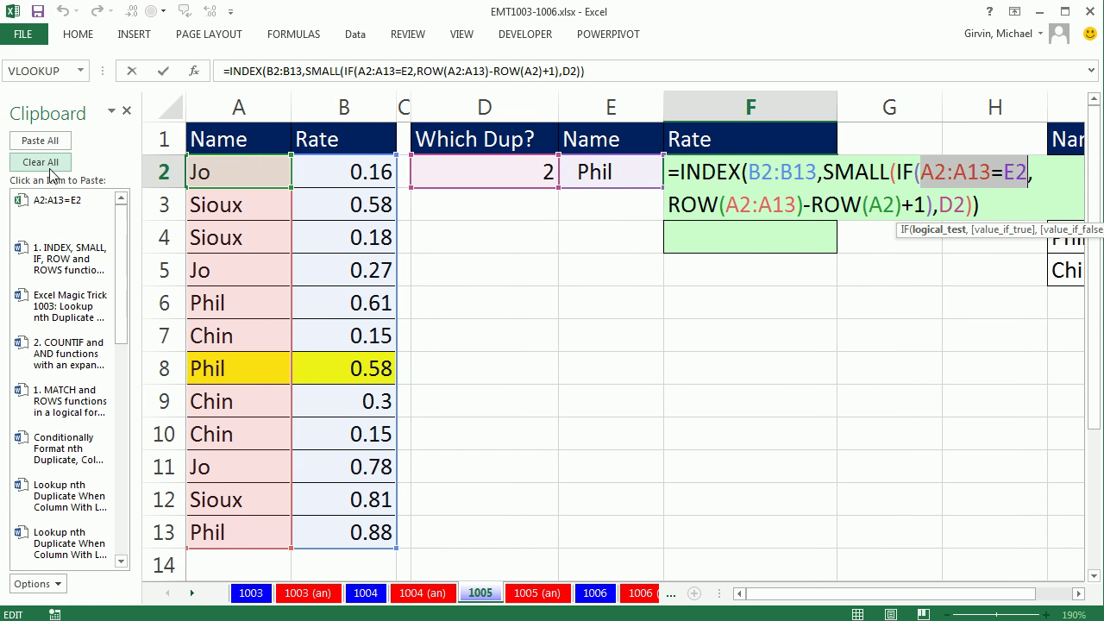
{"action": "left_click", "coordinate": [44, 164]}
{"action": "key", "text": "ctrl+c"}
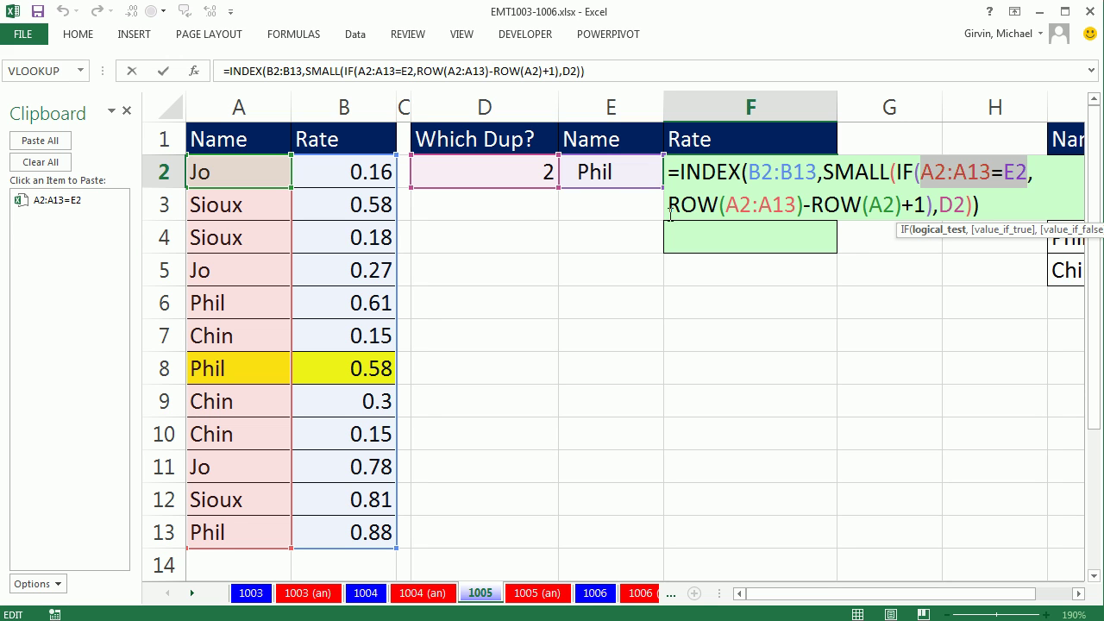
Copy ROW(A2:A13)-ROW(A2)+1 from the F2 formula to the clipboard and re-enter F2 as an array formula
{"action": "left_click_drag", "start_coordinate": [672, 205], "coordinate": [927, 205]}
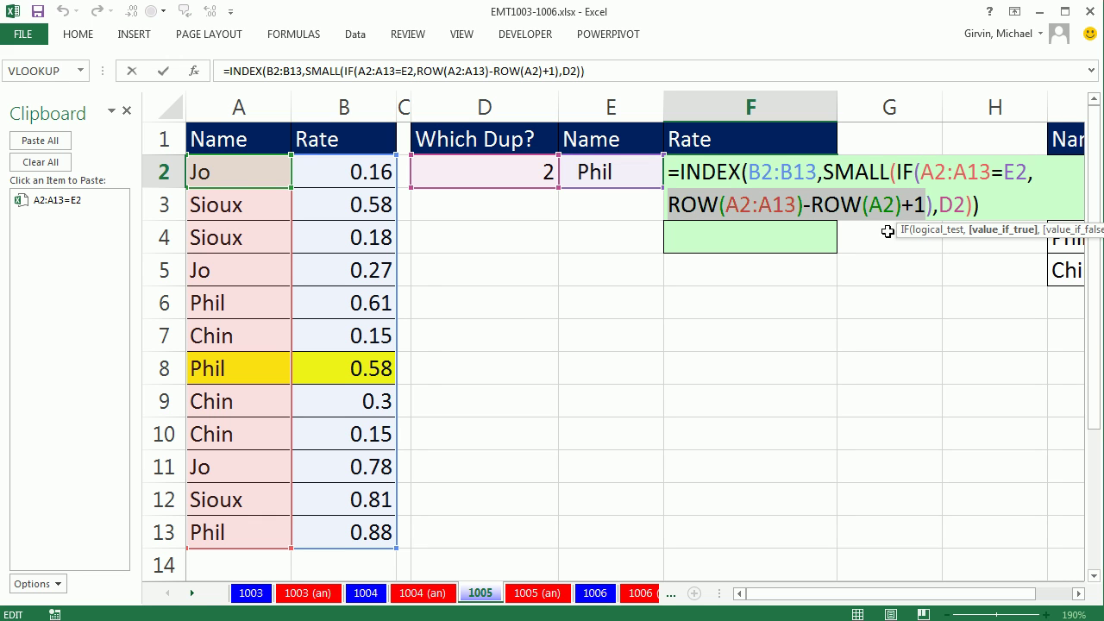
{"action": "key", "text": "ctrl+c"}
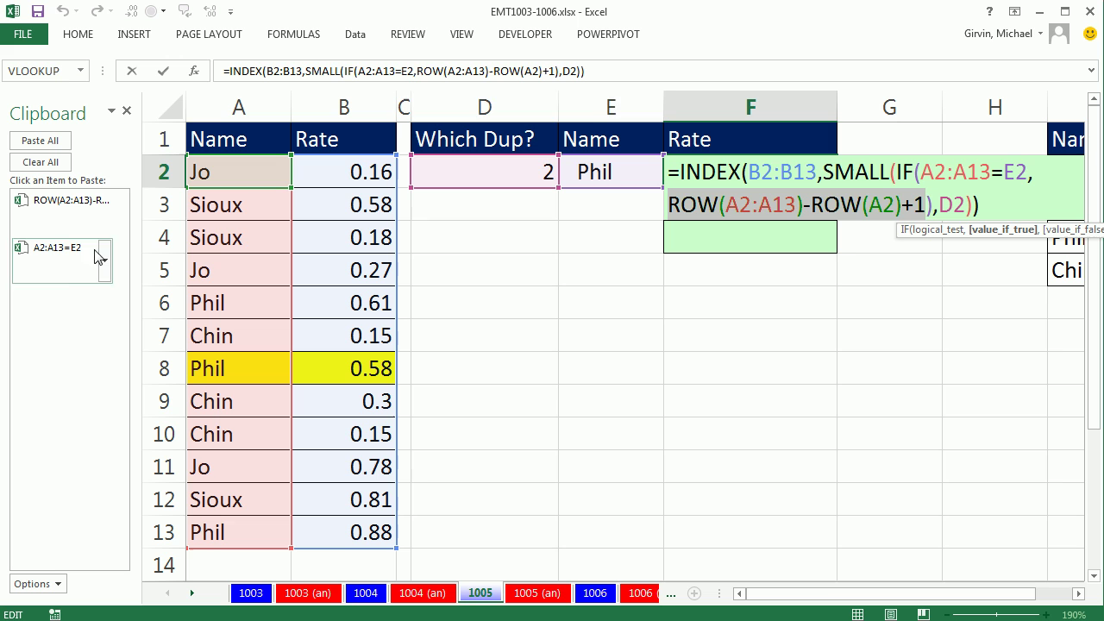
{"action": "key", "text": "ctrl+shift+Return"}
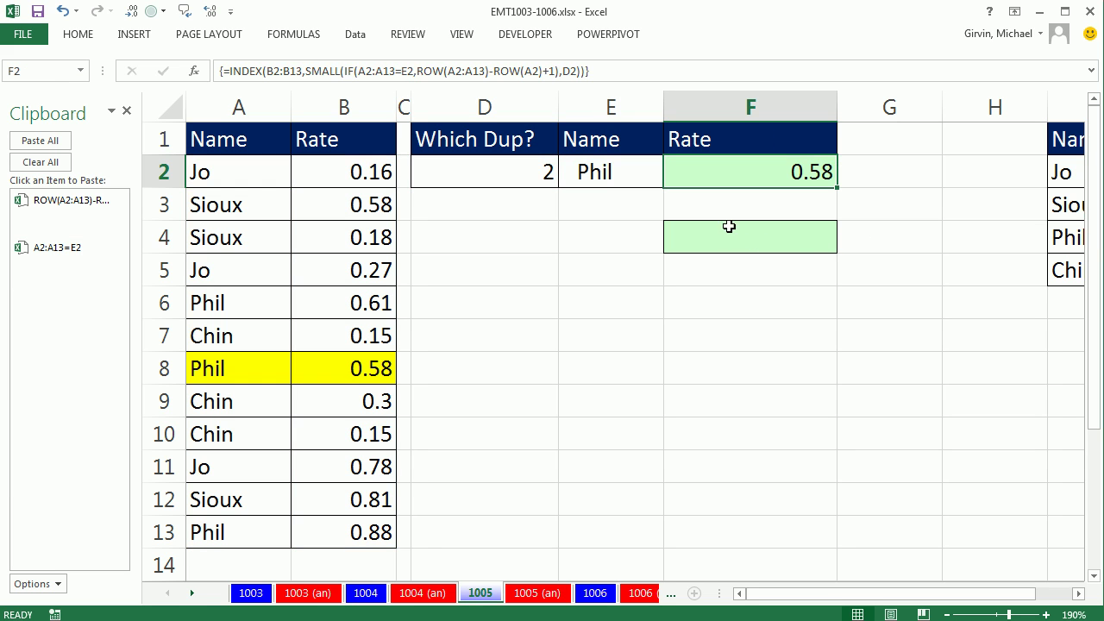
Start an INDEX formula in F4 with B2:B13 as its array argument
{"action": "left_click", "coordinate": [729, 226]}
{"action": "type", "text": "=INDEX("}
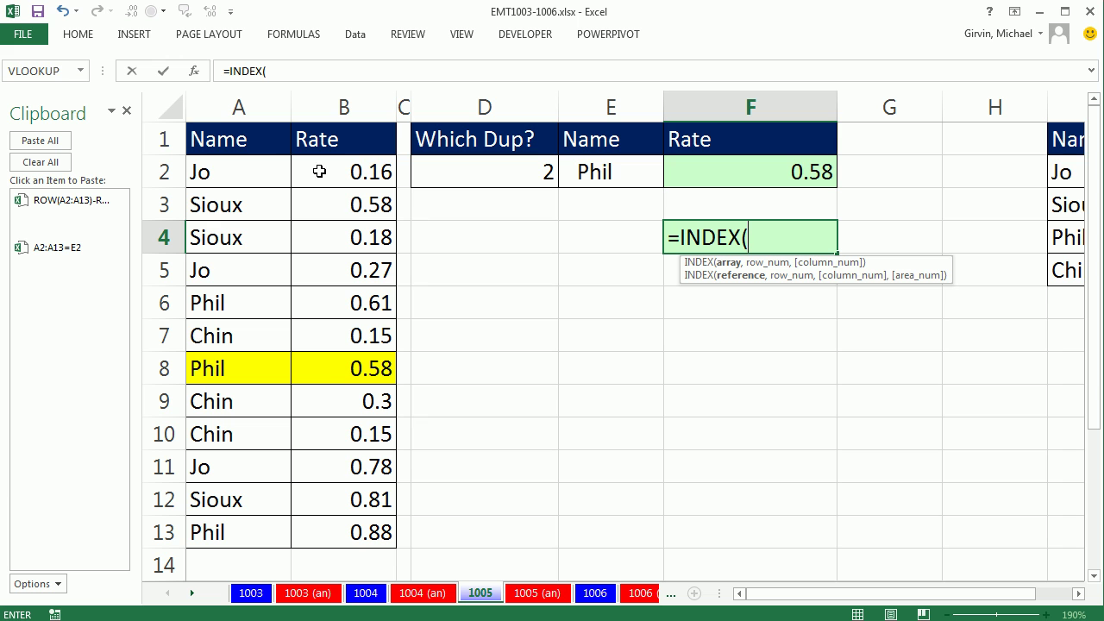
{"action": "left_click_drag", "start_coordinate": [321, 171], "coordinate": [340, 520]}
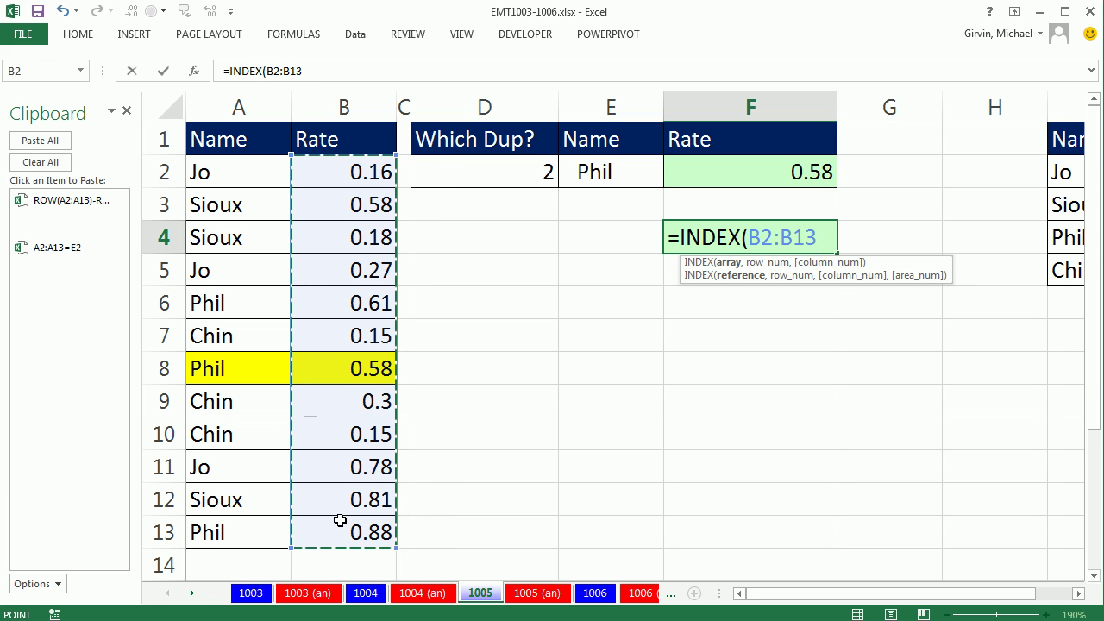
{"action": "type", "text": ","}
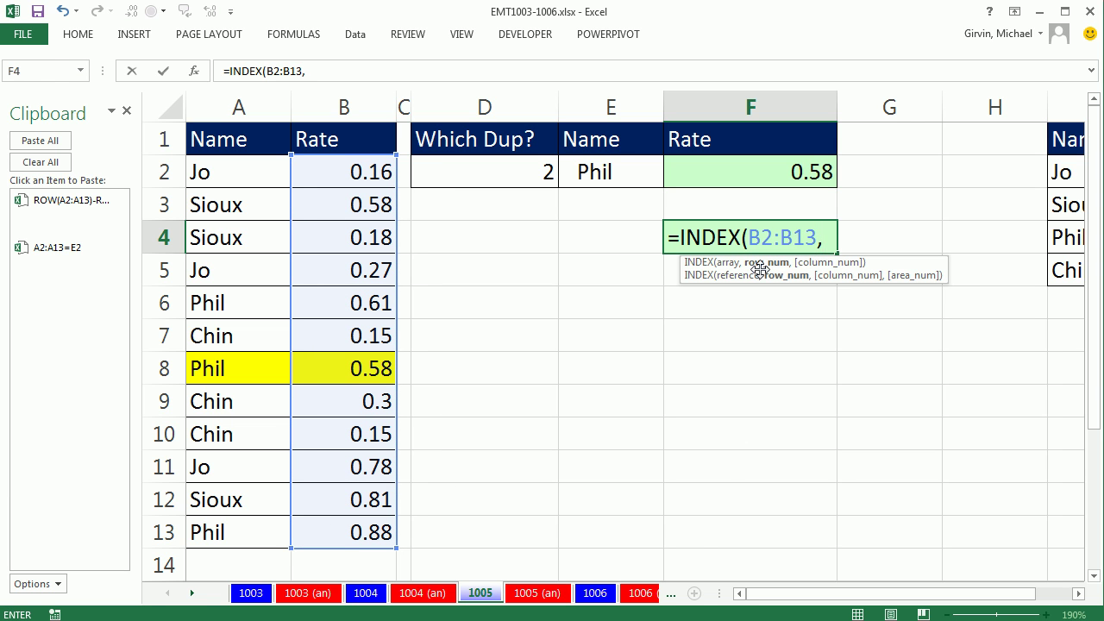
Add AGGREGATE as the row_num argument in F4, with function 15 (SMALL) and option 6 (ignore error values)
{"action": "type", "text": "s"}
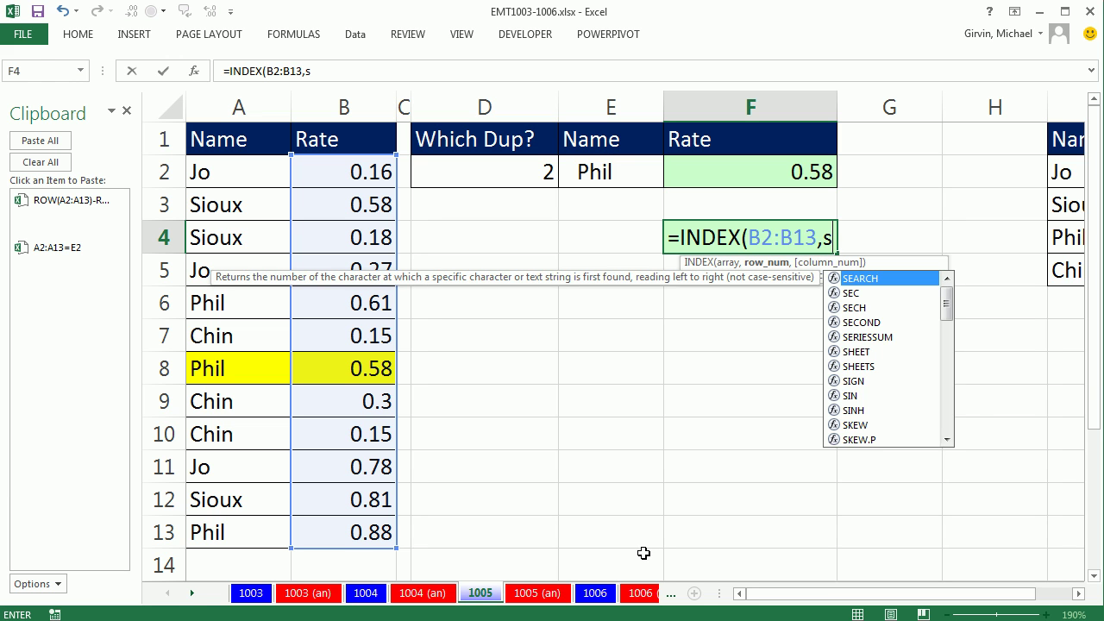
{"action": "key", "text": "BackSpace"}
{"action": "type", "text": "ag"}
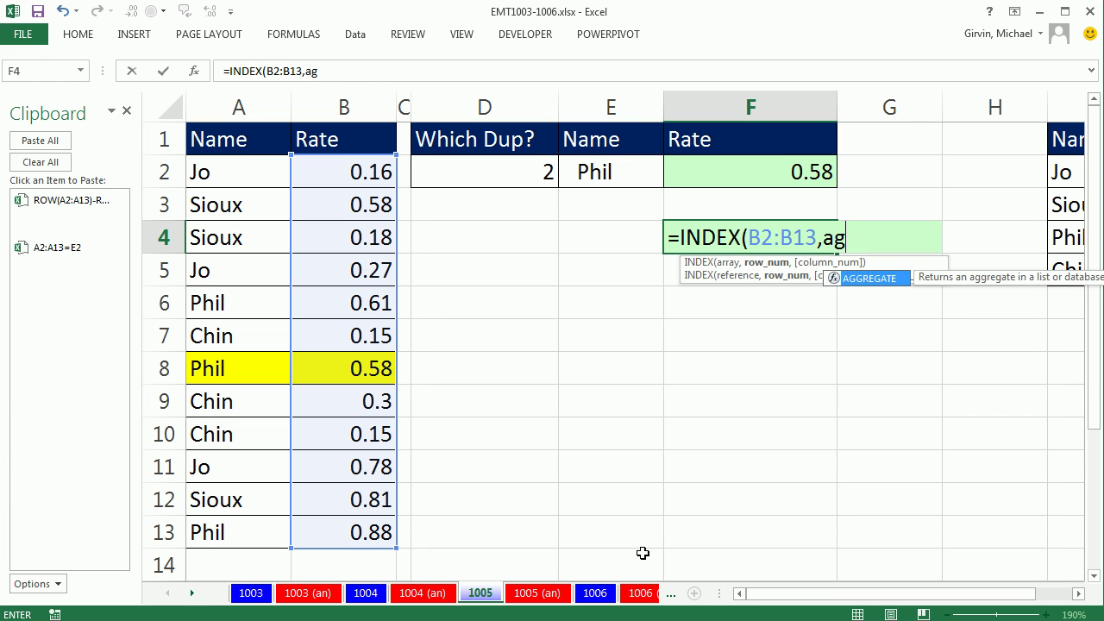
{"action": "key", "text": "Tab"}
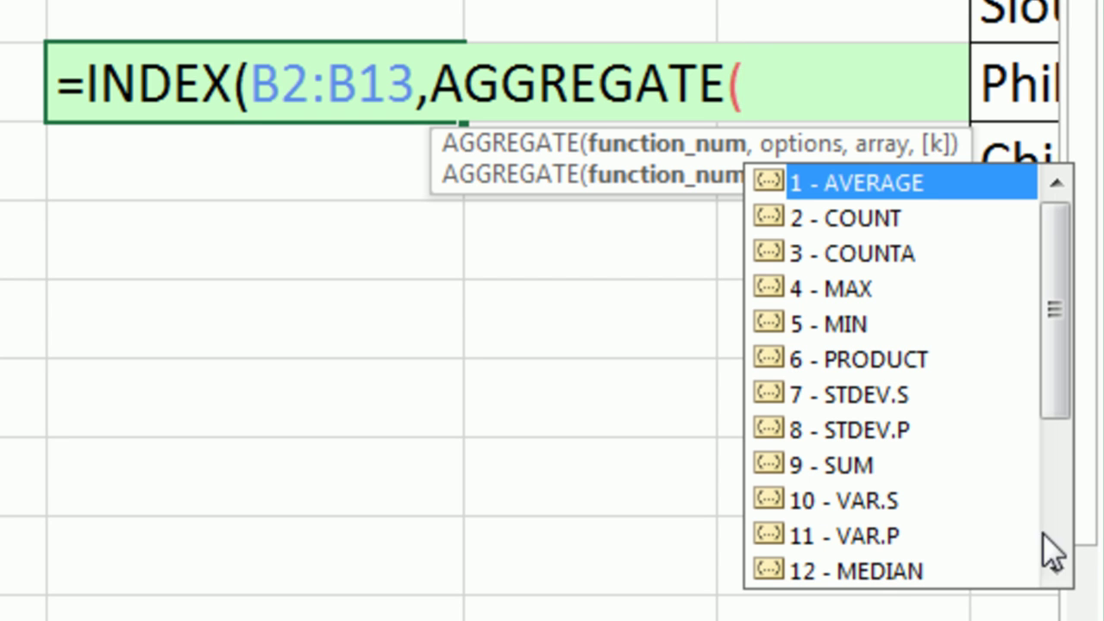
{"action": "left_click_drag", "start_coordinate": [1056, 569], "coordinate": [1056, 571]}
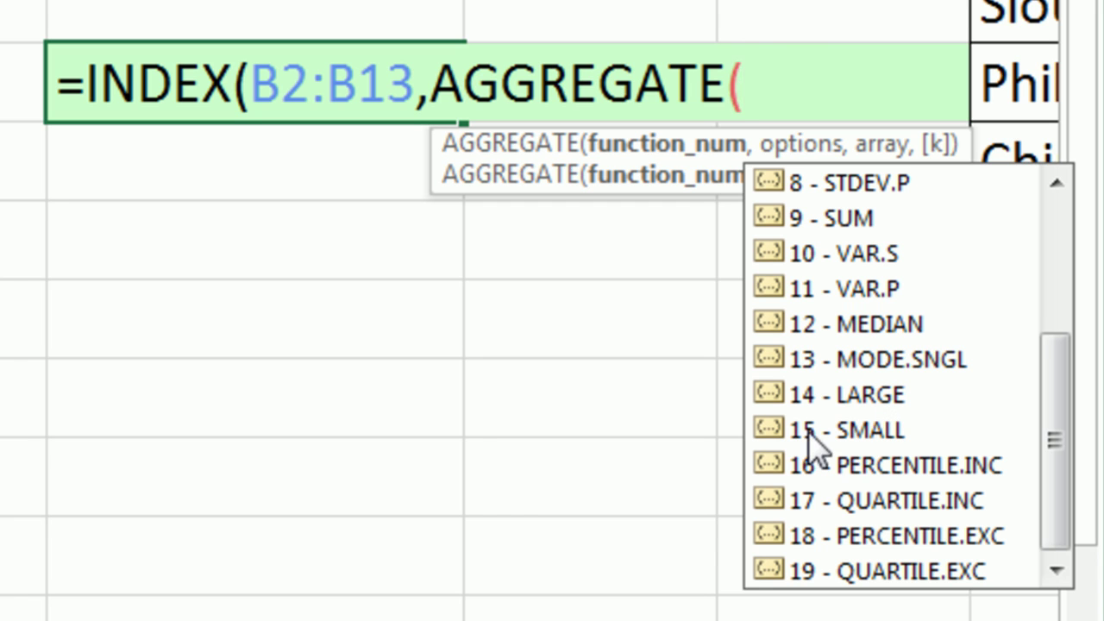
{"action": "type", "text": "15,"}
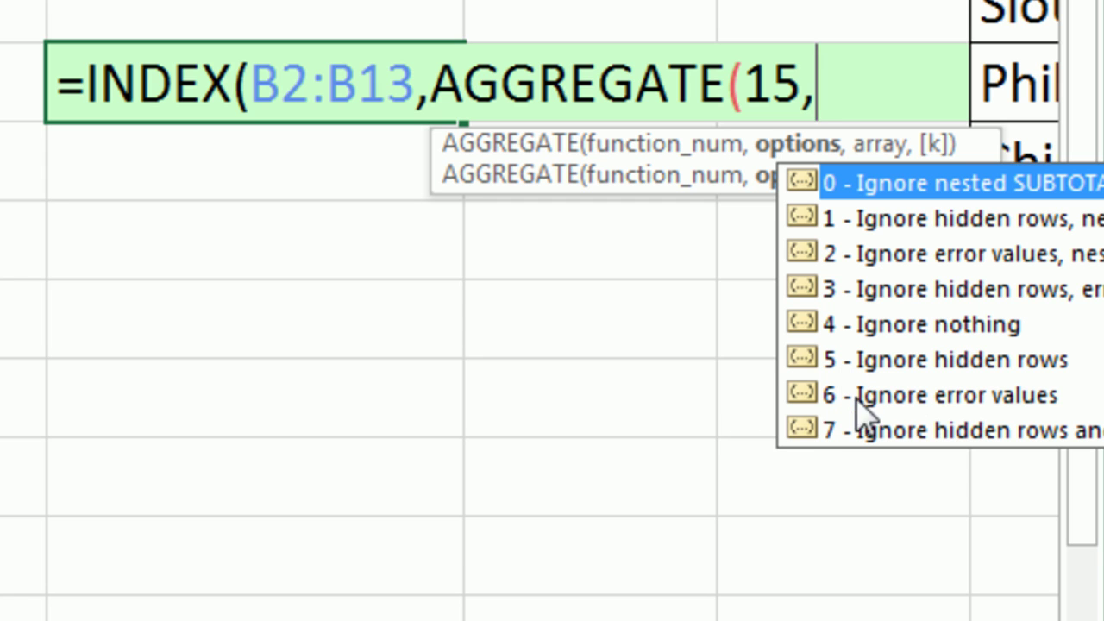
{"action": "type", "text": "6,"}
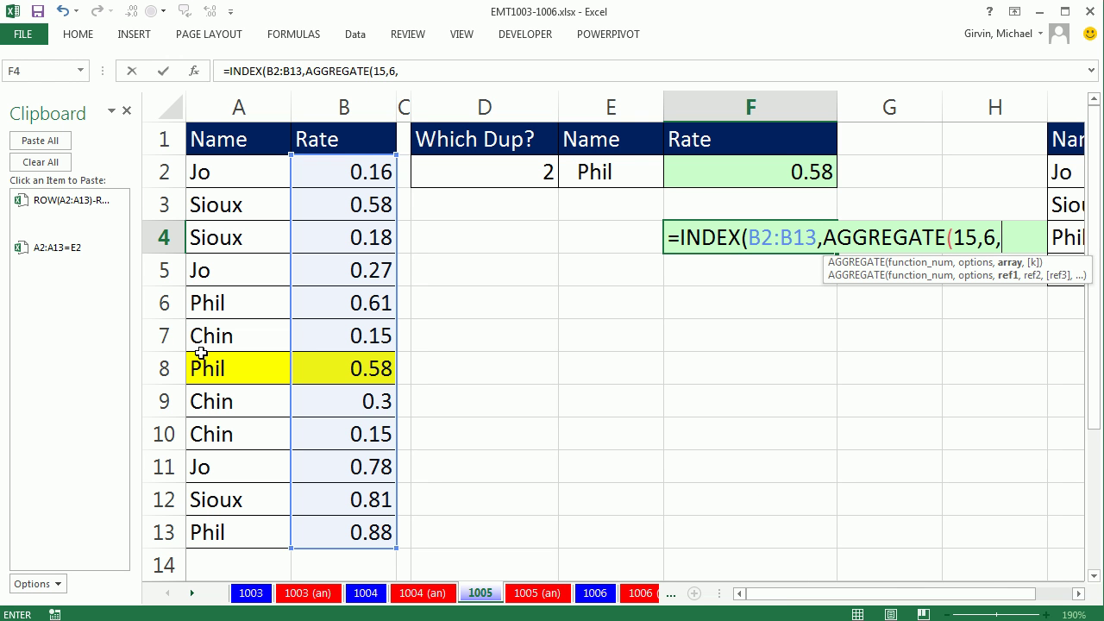
Build the AGGREGATE array argument in F4 from the copied pieces as (ROW(A2:A13)-ROW(A2)+1)/(A2:A13=E2)
{"action": "type", "text": "("}
{"action": "left_click", "coordinate": [67, 225]}
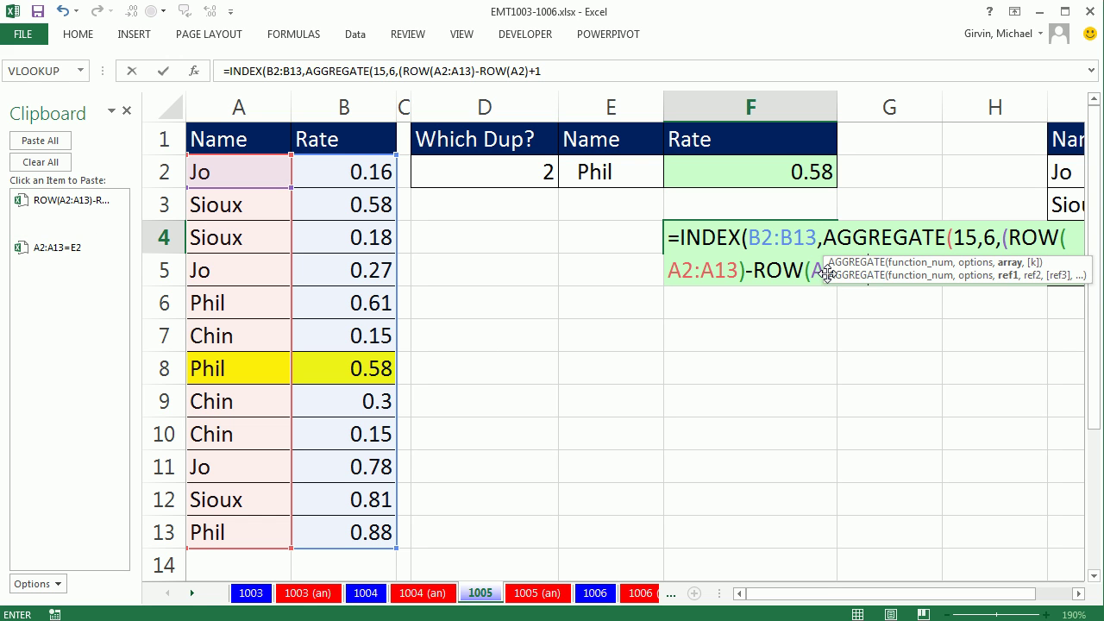
{"action": "left_click_drag", "start_coordinate": [827, 276], "coordinate": [717, 324]}
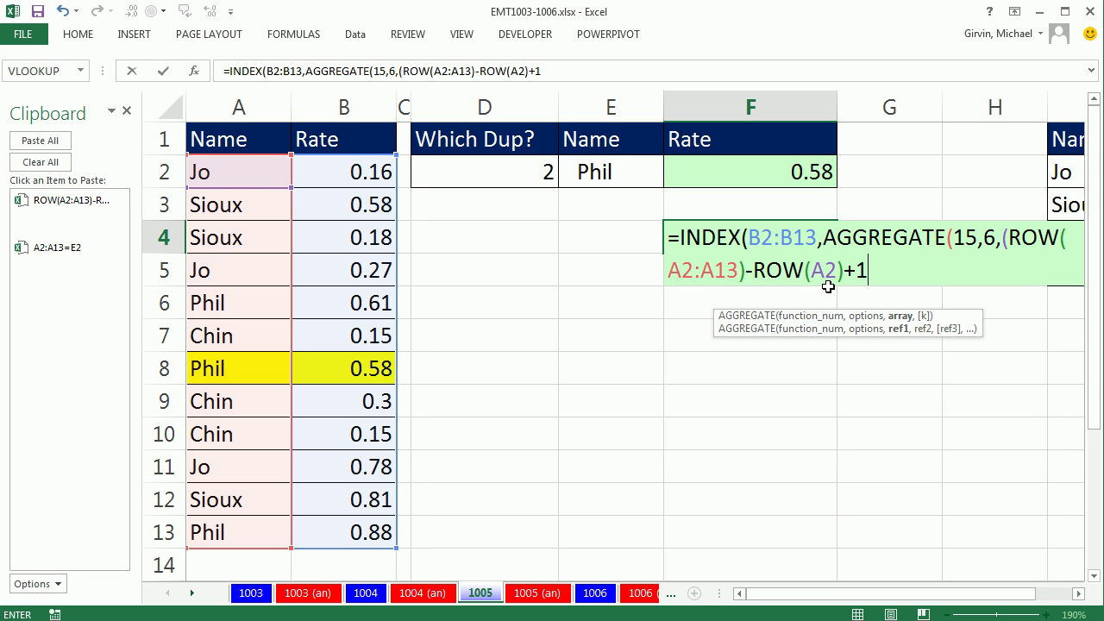
{"action": "type", "text": ")/("}
{"action": "left_click", "coordinate": [69, 258]}
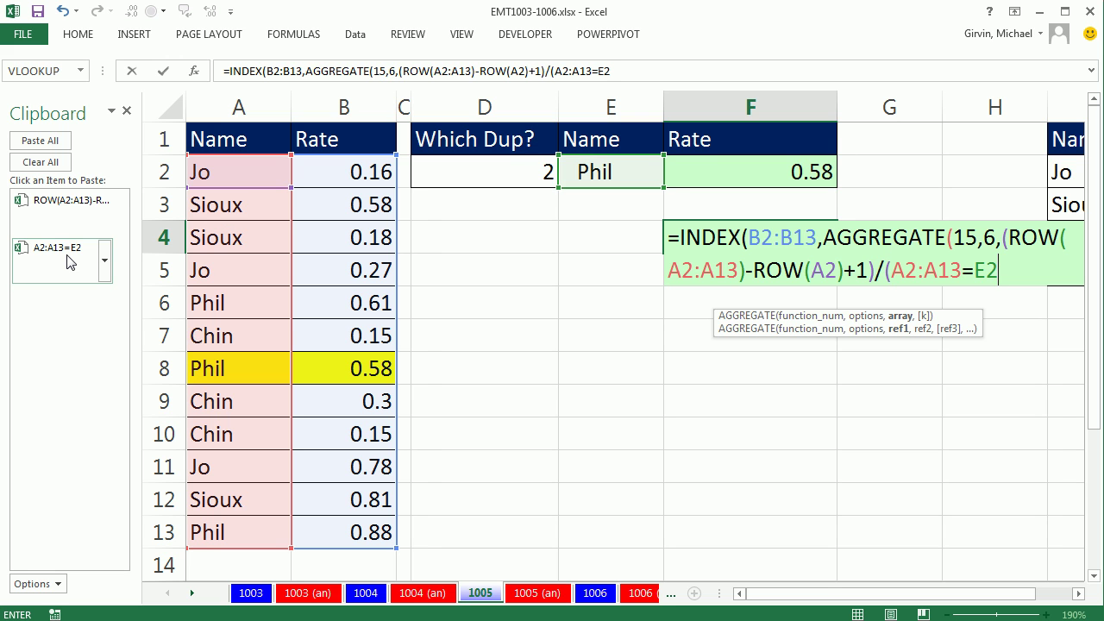
{"action": "type", "text": ")"}
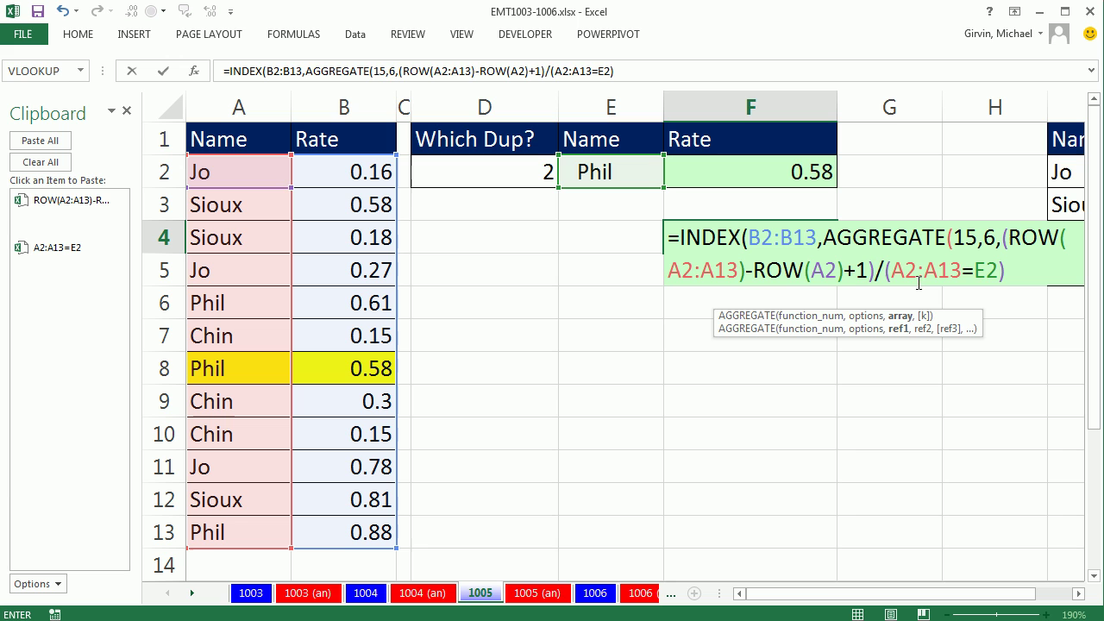
Evaluate the array argument of AGGREGATE inside the F4 formula to inspect its values, and restore the expression
{"action": "left_click", "coordinate": [901, 318]}
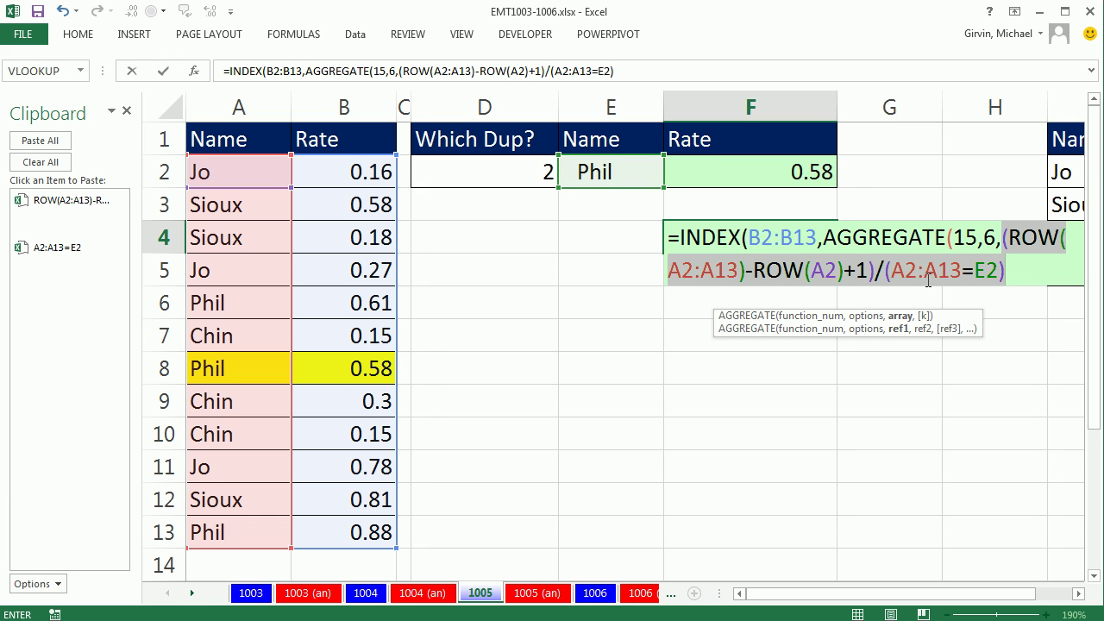
{"action": "key", "text": "F9"}
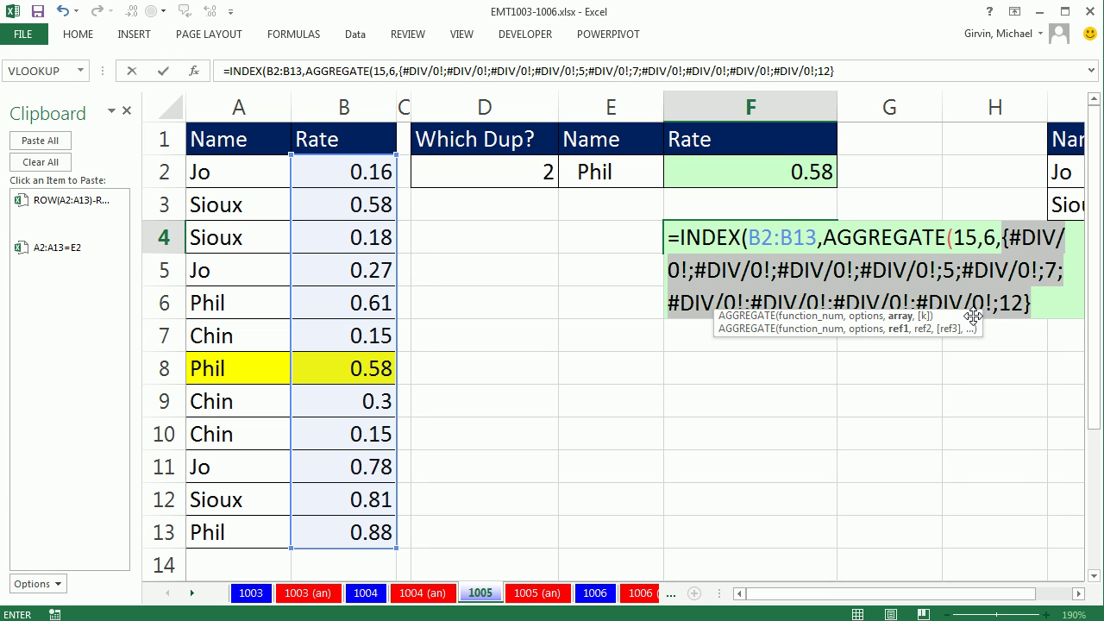
{"action": "left_click_drag", "start_coordinate": [973, 315], "coordinate": [947, 351]}
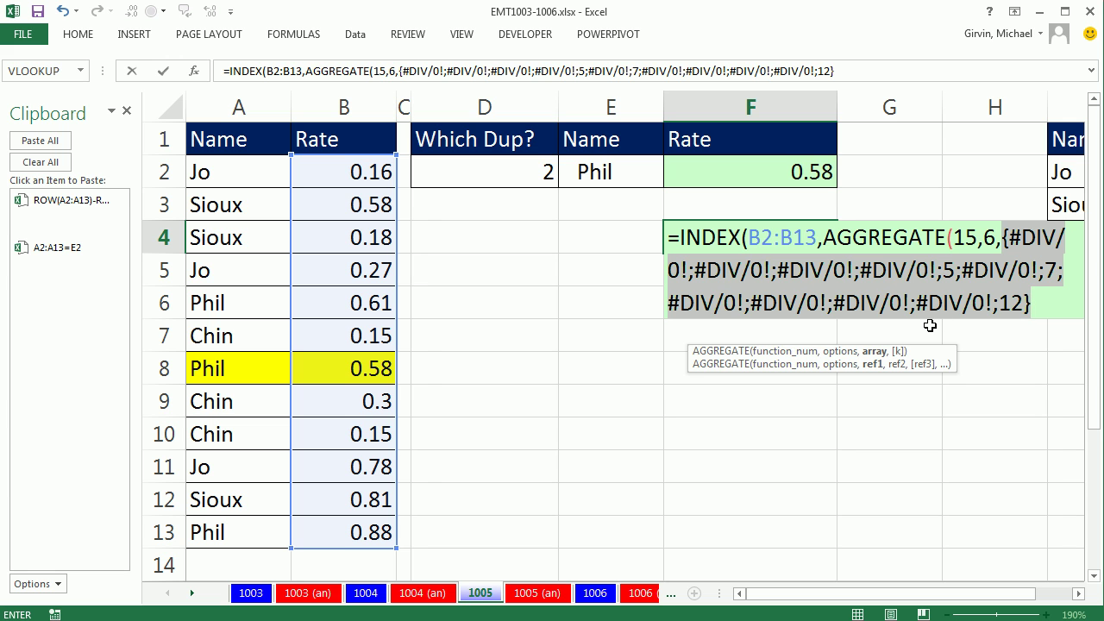
{"action": "key", "text": "ctrl+z"}
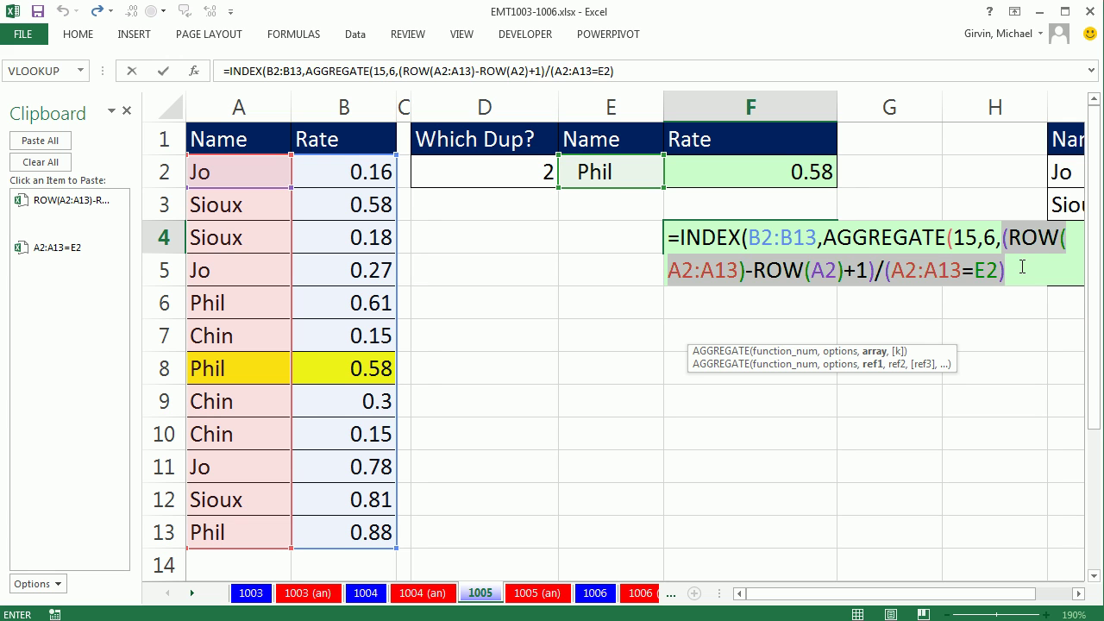
Add D2 as the k argument of AGGREGATE in F4 and close the AGGREGATE function
{"action": "left_click", "coordinate": [1023, 267]}
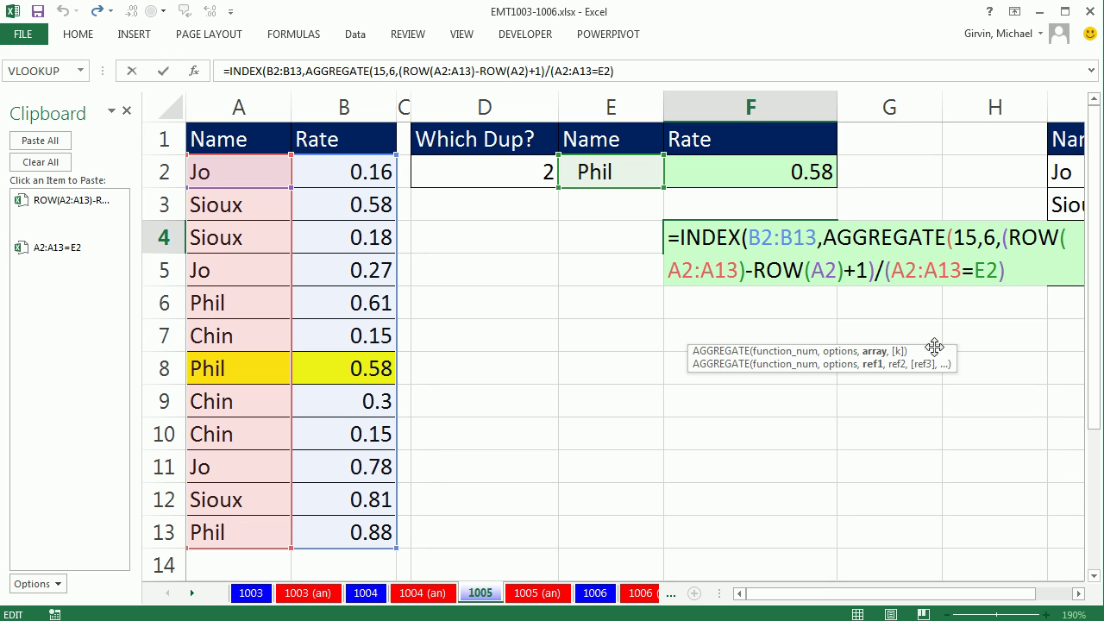
{"action": "type", "text": ","}
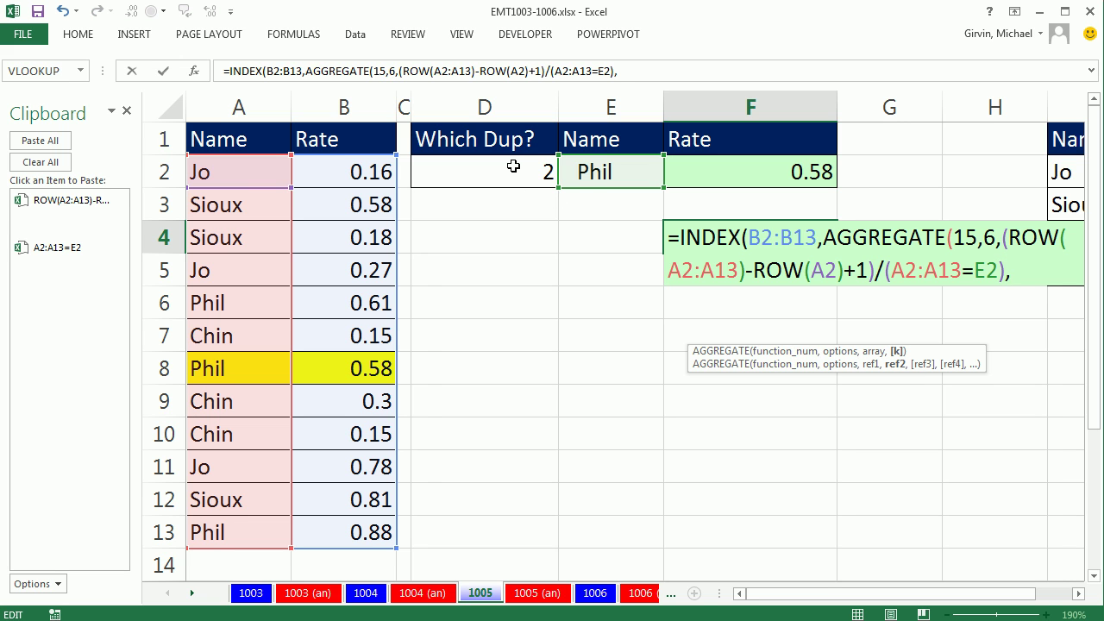
{"action": "left_click", "coordinate": [510, 168]}
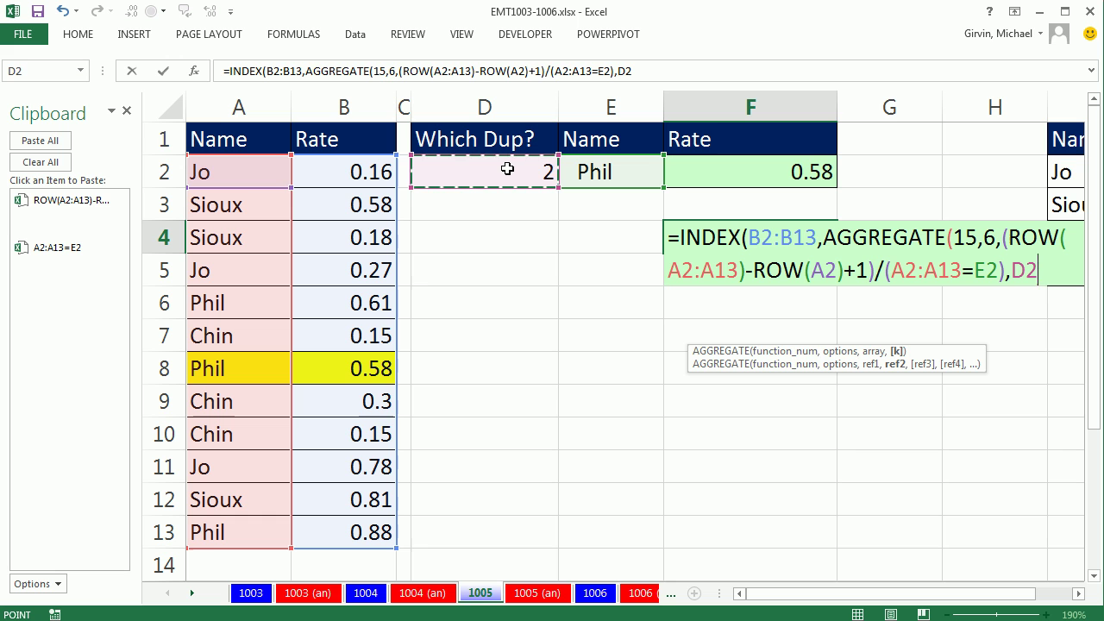
{"action": "type", "text": ")"}
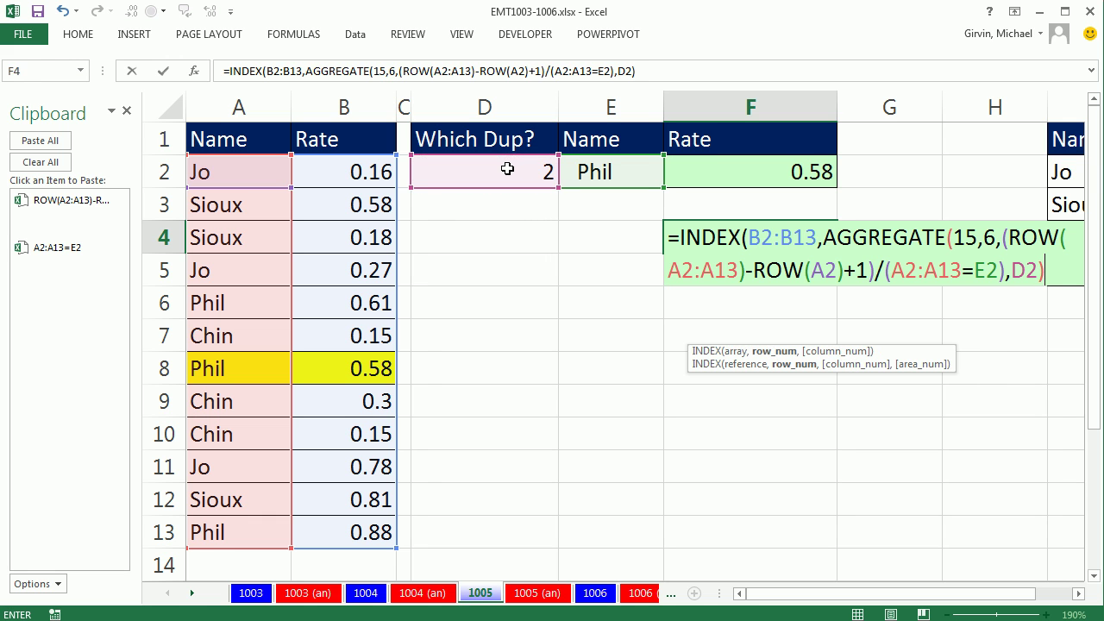
Evaluate the whole row_num argument of INDEX in F4 to inspect its result, and restore the AGGREGATE expression
{"action": "left_click", "coordinate": [779, 352]}
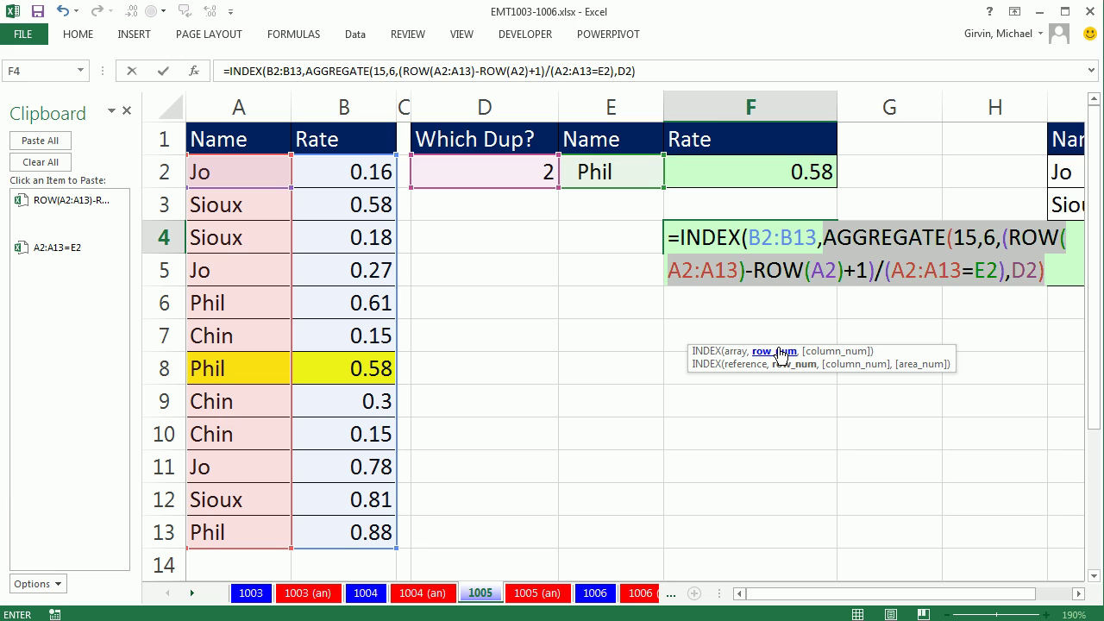
{"action": "key", "text": "F9"}
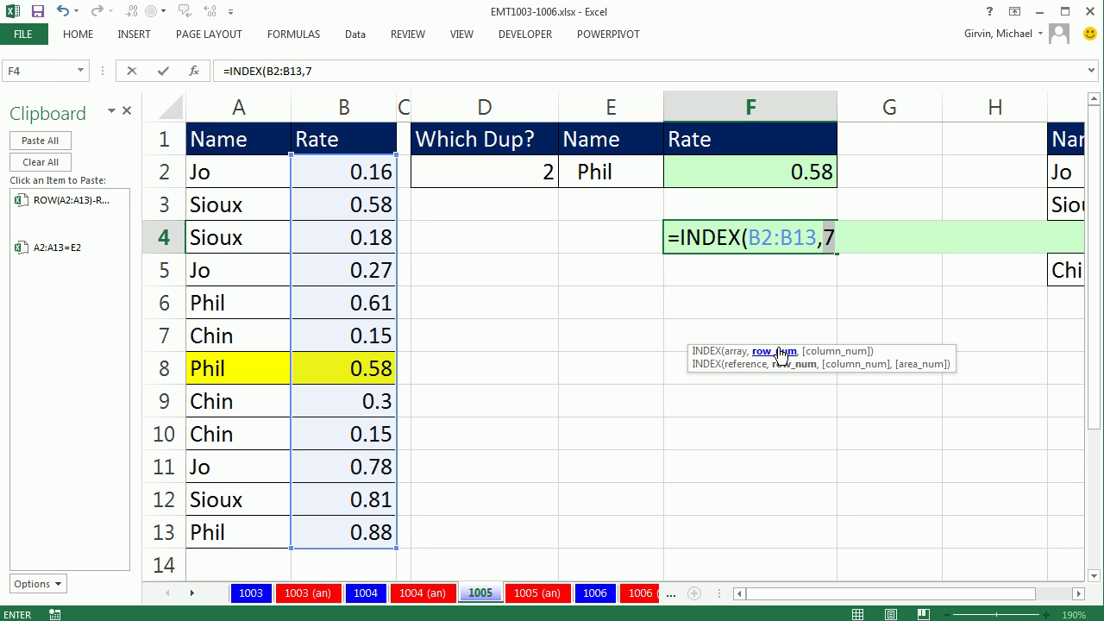
{"action": "key", "text": "ctrl+z"}
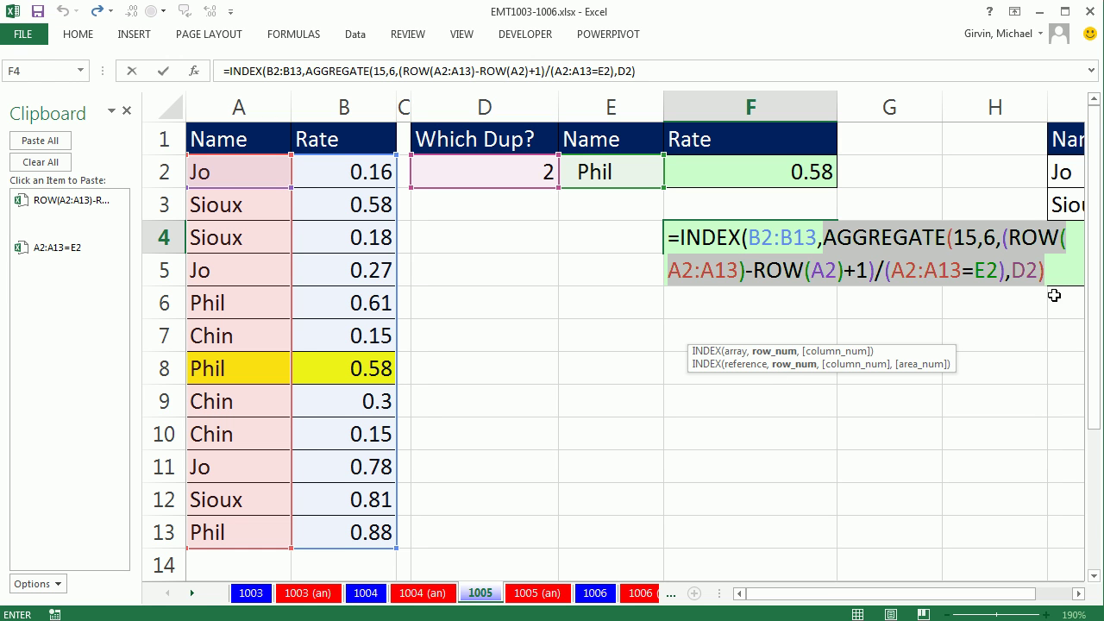
Close the INDEX function in F4 and enter the formula as a regular, non-array formula
{"action": "left_click", "coordinate": [1046, 271]}
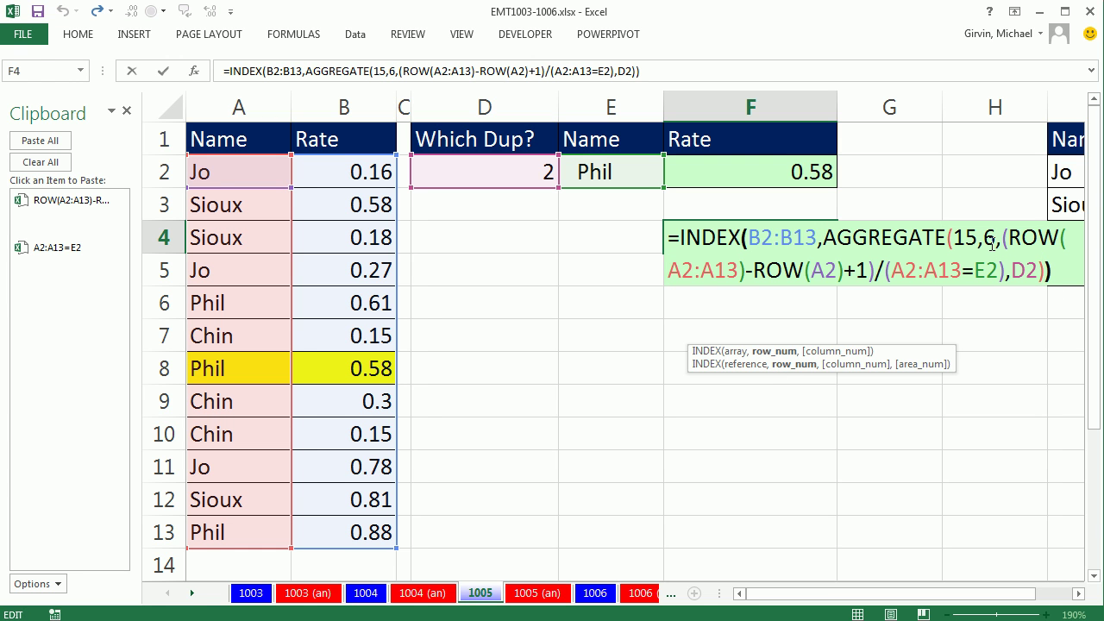
{"action": "key", "text": "Return"}
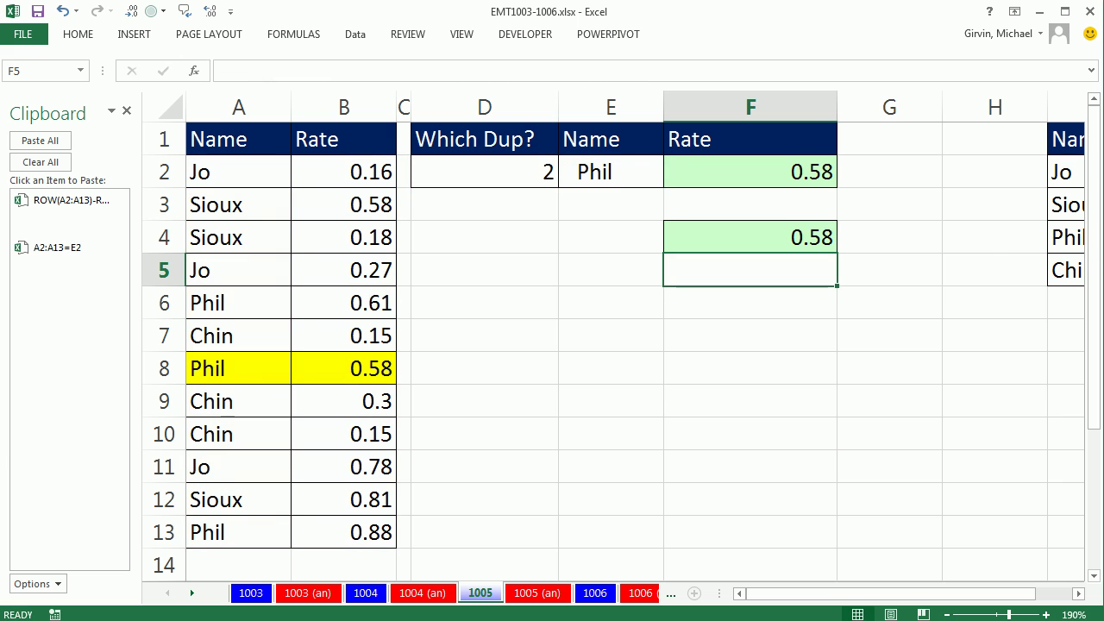
Test both formulas by setting Which Dup? in D2 to 1 and choosing the second listed name in E2
{"action": "left_click", "coordinate": [533, 167]}
{"action": "left_click", "coordinate": [566, 178]}
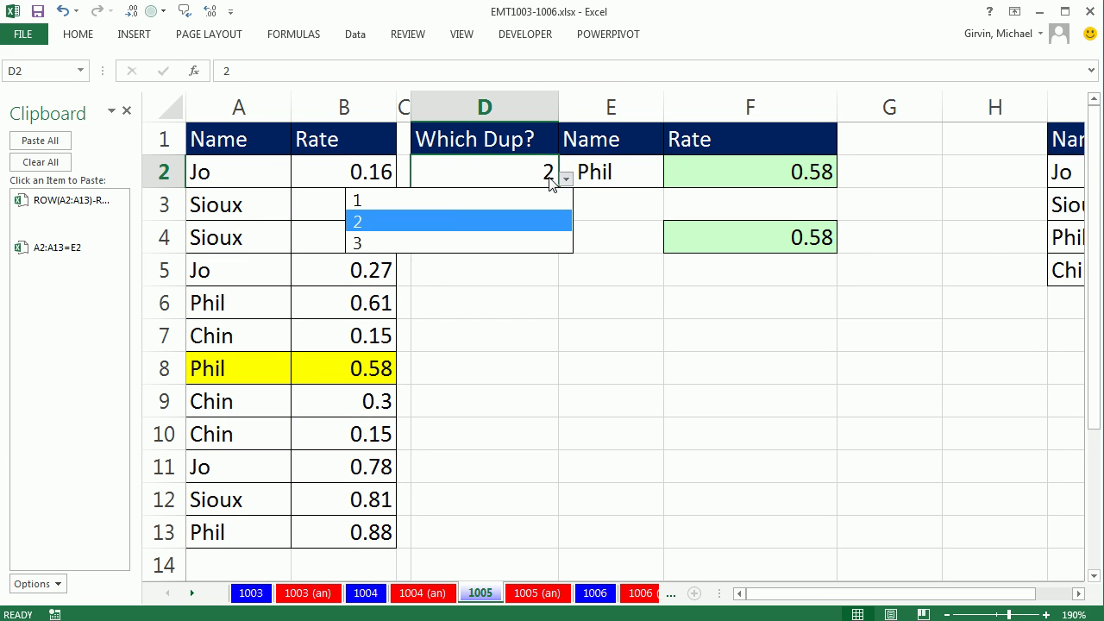
{"action": "left_click", "coordinate": [439, 207]}
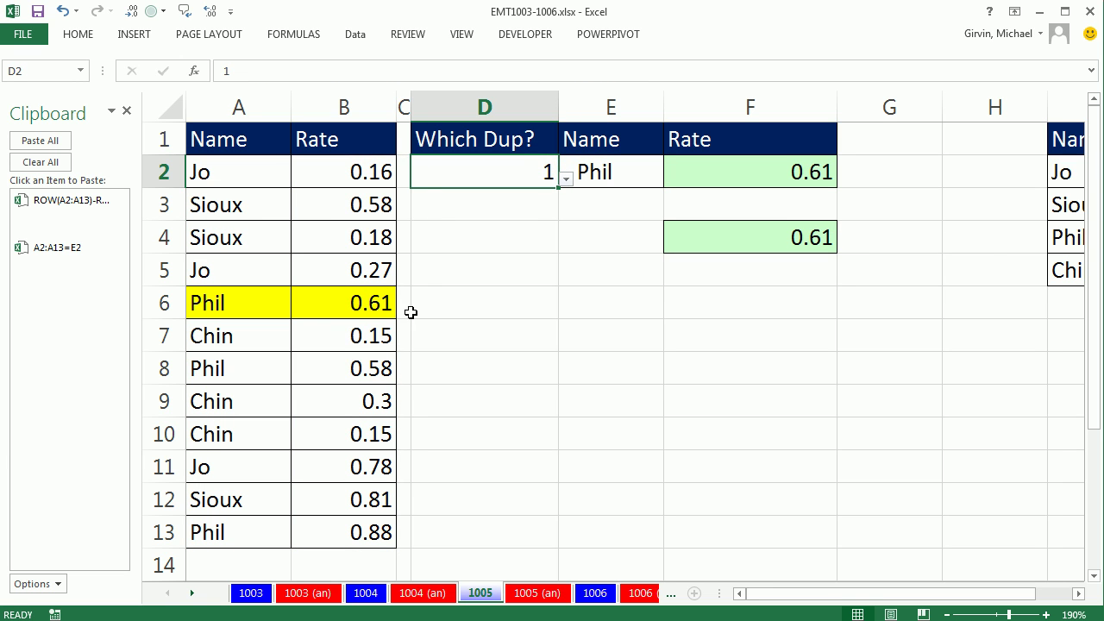
{"action": "left_click", "coordinate": [656, 175]}
{"action": "left_click", "coordinate": [672, 179]}
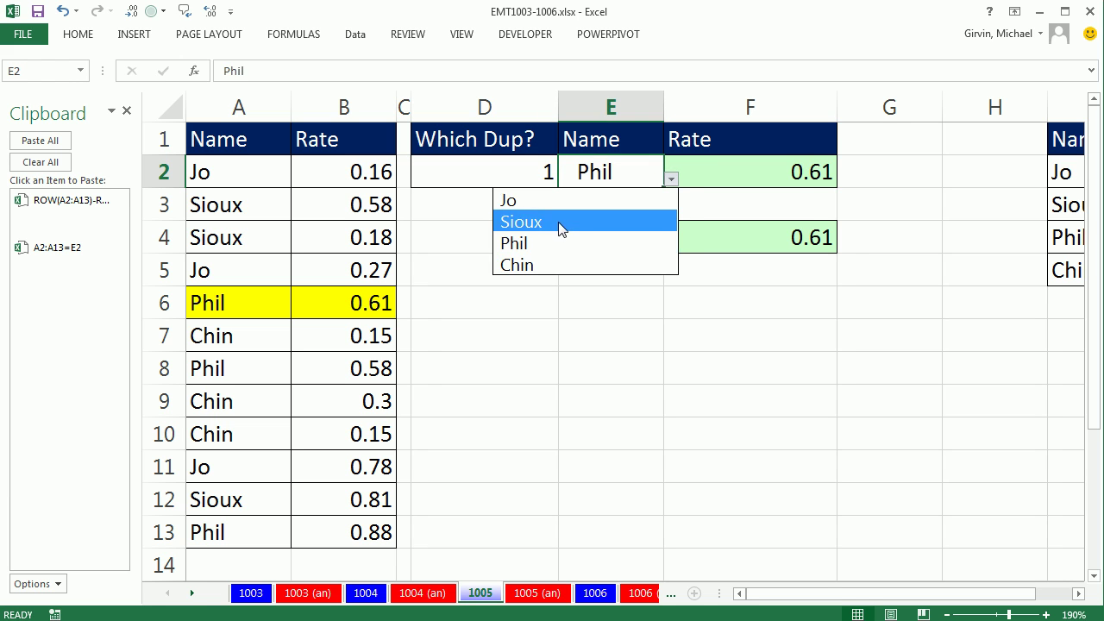
{"action": "left_click", "coordinate": [556, 222]}
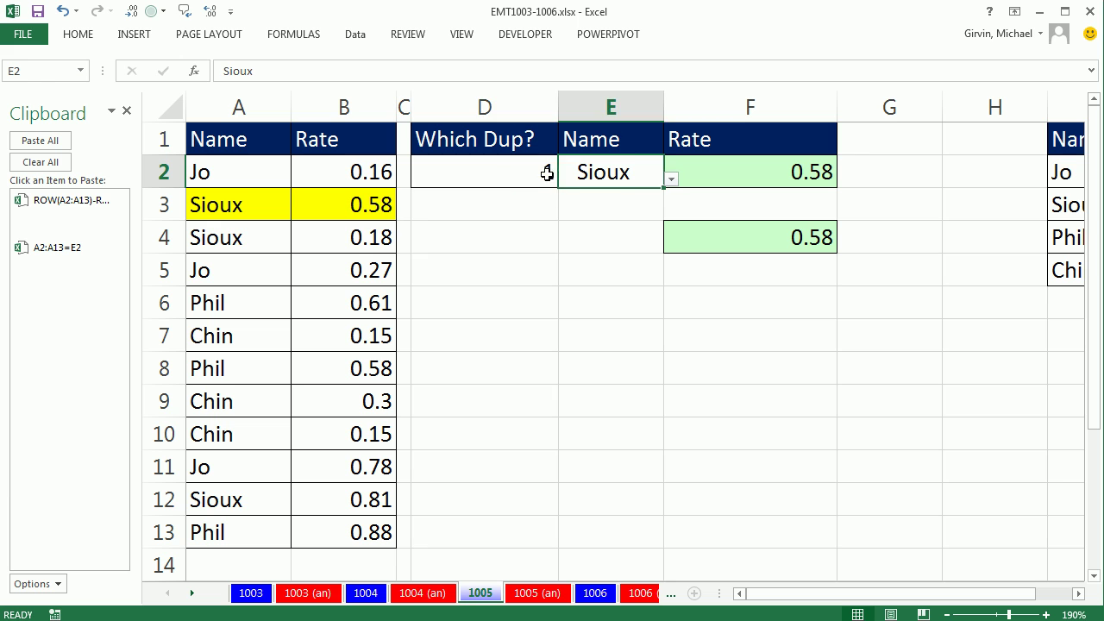
Test further occurrences of the chosen name by setting Which Dup? in D2 to 2 and to 3
{"action": "left_click", "coordinate": [544, 179]}
{"action": "left_click", "coordinate": [566, 180]}
{"action": "left_click", "coordinate": [501, 221]}
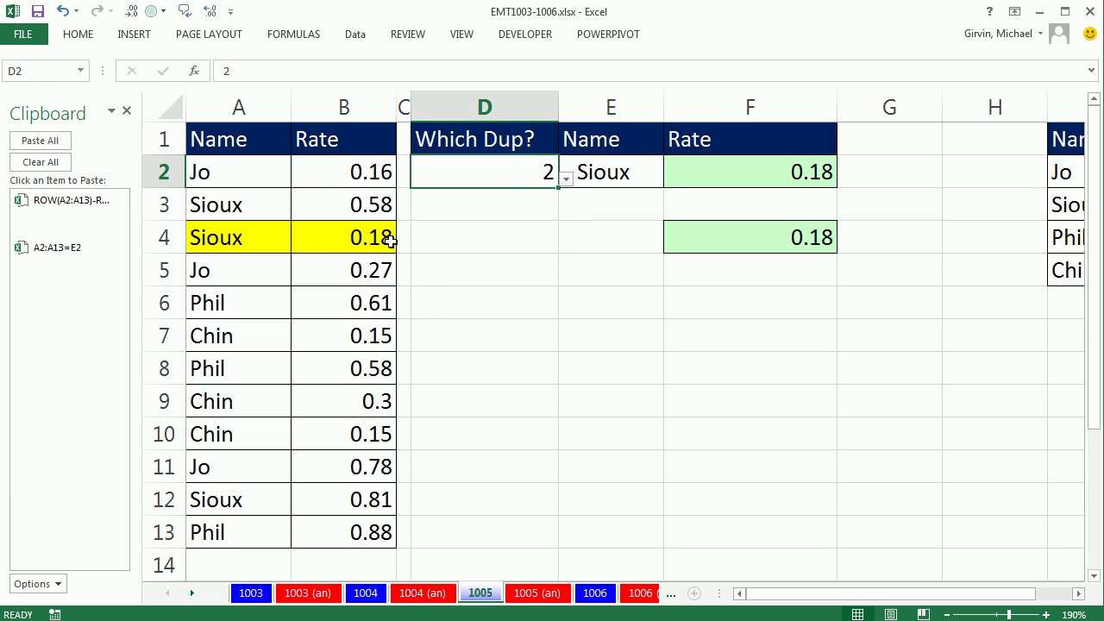
{"action": "left_click", "coordinate": [566, 178]}
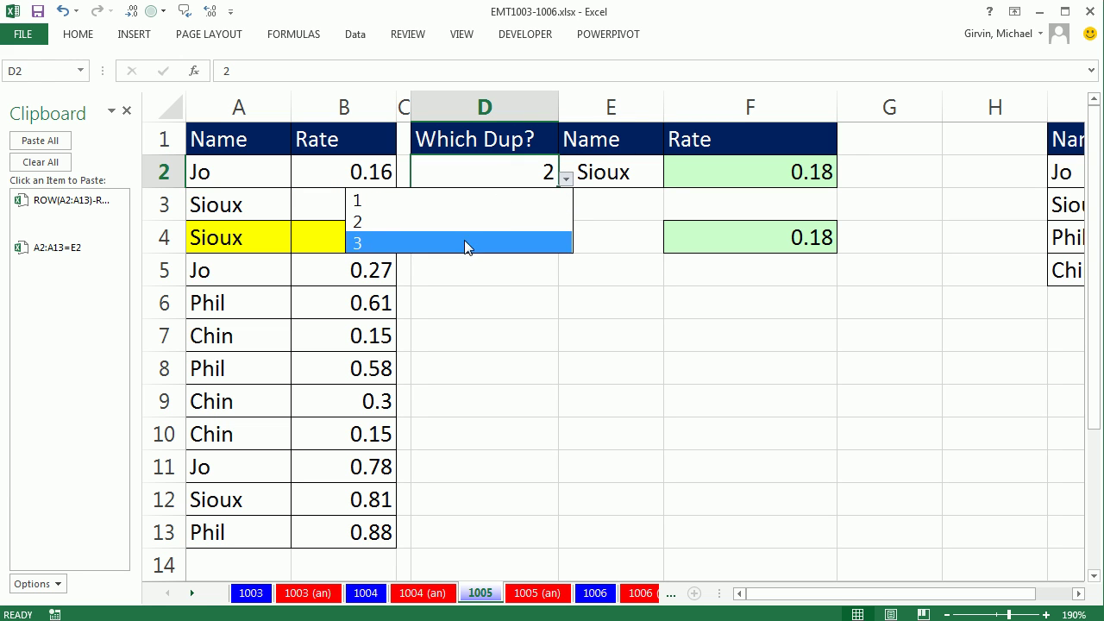
{"action": "left_click", "coordinate": [448, 244]}
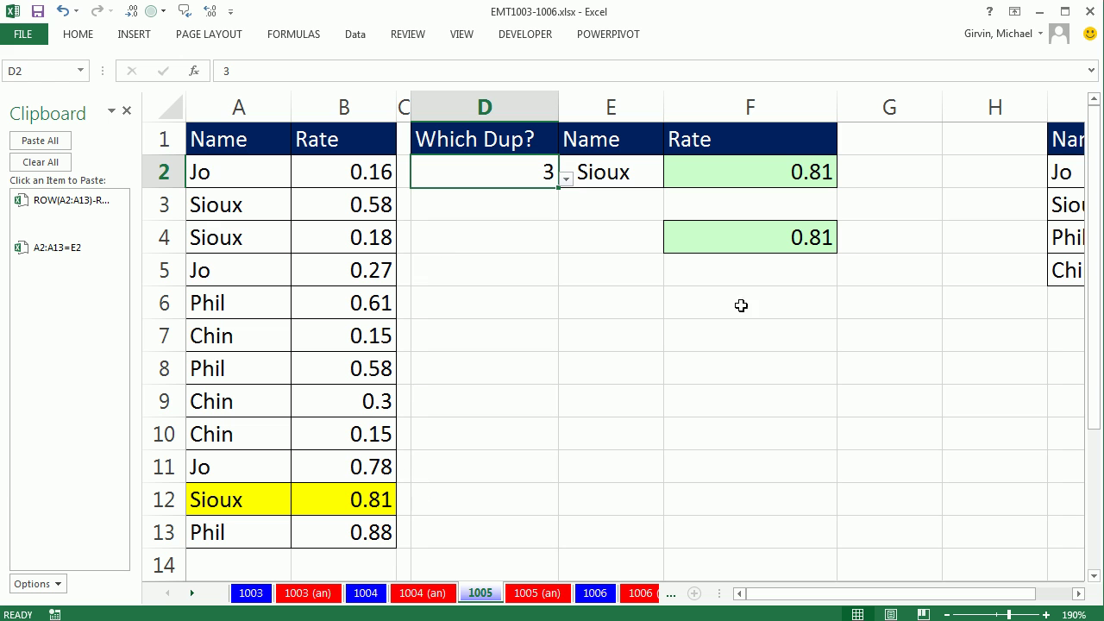
Open the INDEX/AGGREGATE formula in F4 for editing
{"action": "double_click", "coordinate": [720, 237]}
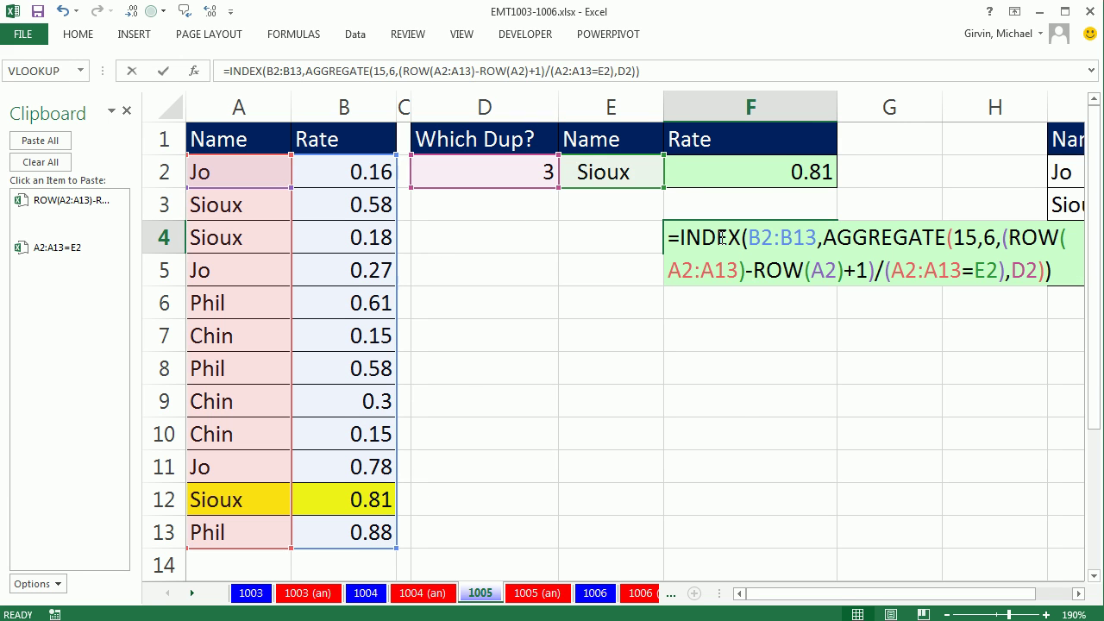